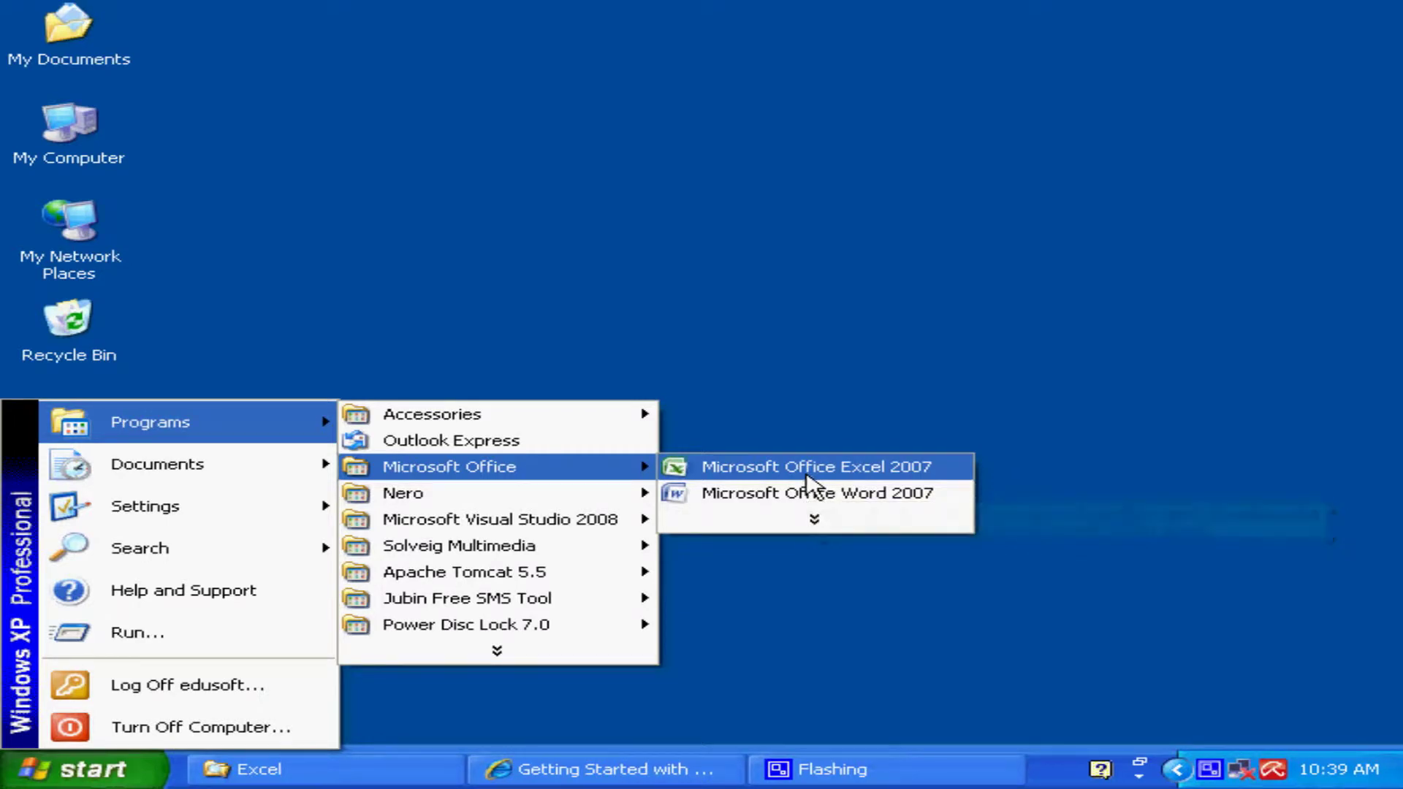
# Step: Start Microsoft Office Excel 2007 and select cell C5 in the blank workbook
pyautogui.click(801, 471)
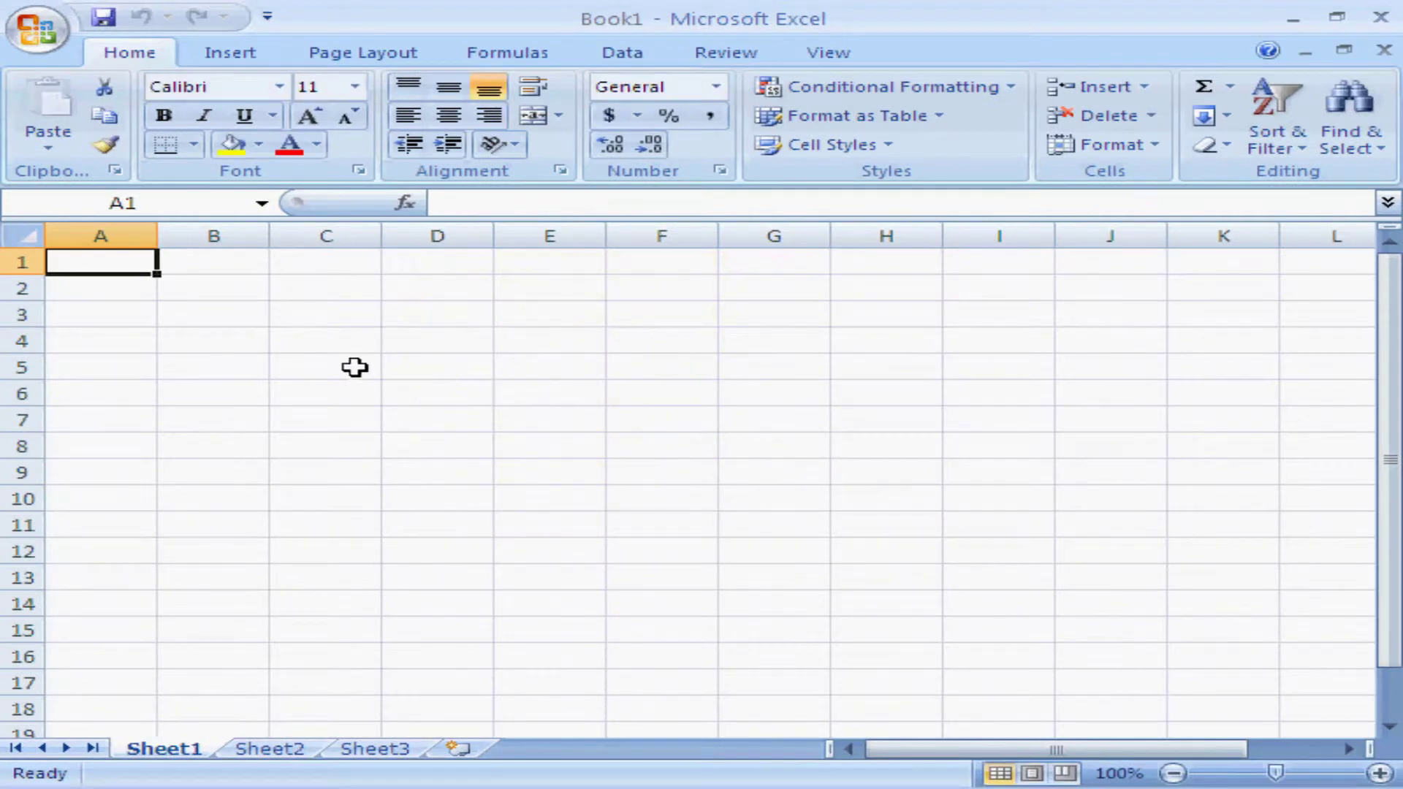
pyautogui.click(334, 364)
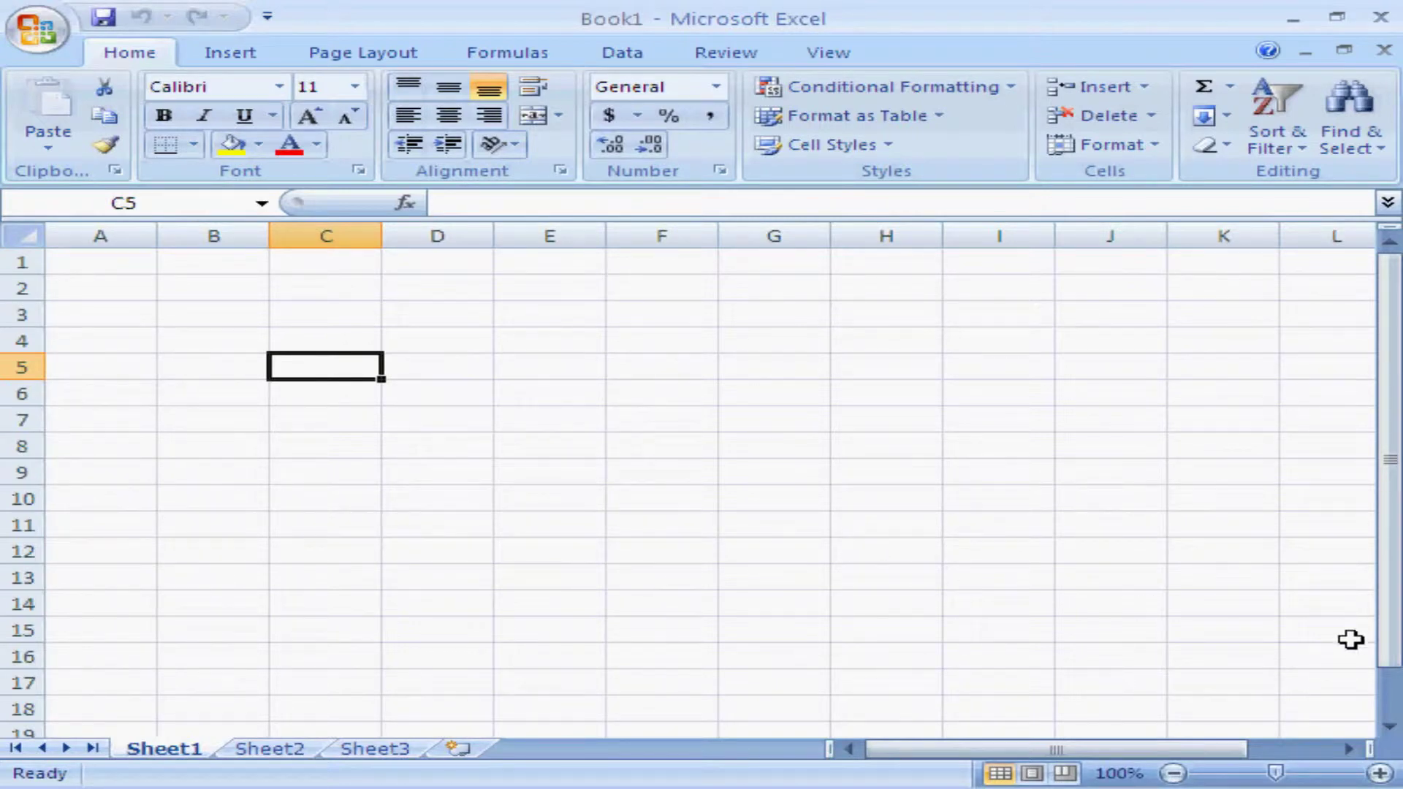
# Step: Select cell F1, move the selection cell by cell rightward along row 1, and bring it back to A1
pyautogui.click(1390, 705)
pyautogui.moveTo(1380, 695); pyautogui.dragTo(1383, 461)
pyautogui.click(689, 264)
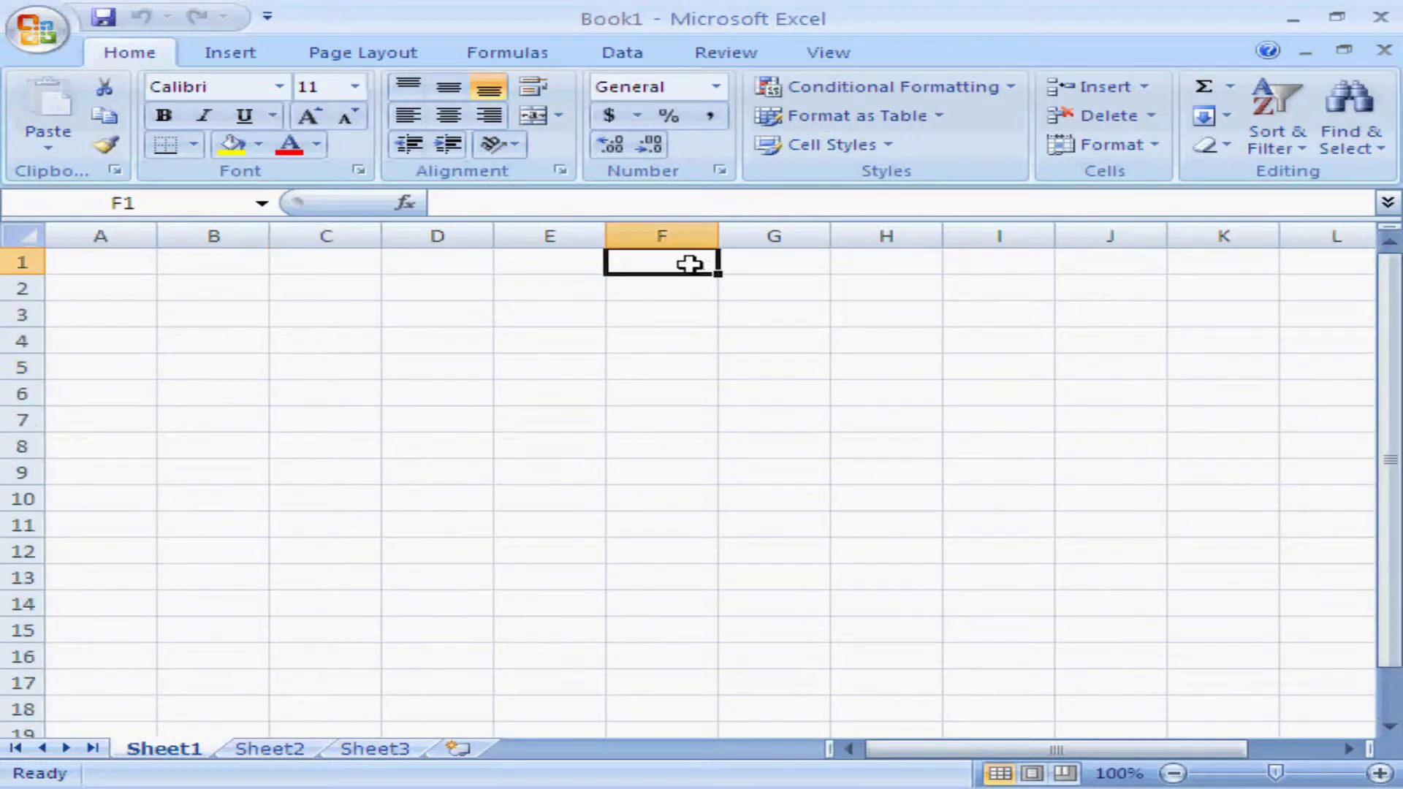
pyautogui.press('Right')
pyautogui.press('Right')
pyautogui.press('Right')
pyautogui.press('Right')
pyautogui.press('Right')
pyautogui.press('Right')
pyautogui.press('Right')
pyautogui.press('Right')
pyautogui.press('Right')
pyautogui.press('Right')
pyautogui.press('Right')
pyautogui.press('Right')
pyautogui.press('Right')
pyautogui.press('Right')
pyautogui.press('Right')
pyautogui.press('Right')
pyautogui.press('Right')
pyautogui.press('Right')
pyautogui.press('Right')
pyautogui.press('Right')
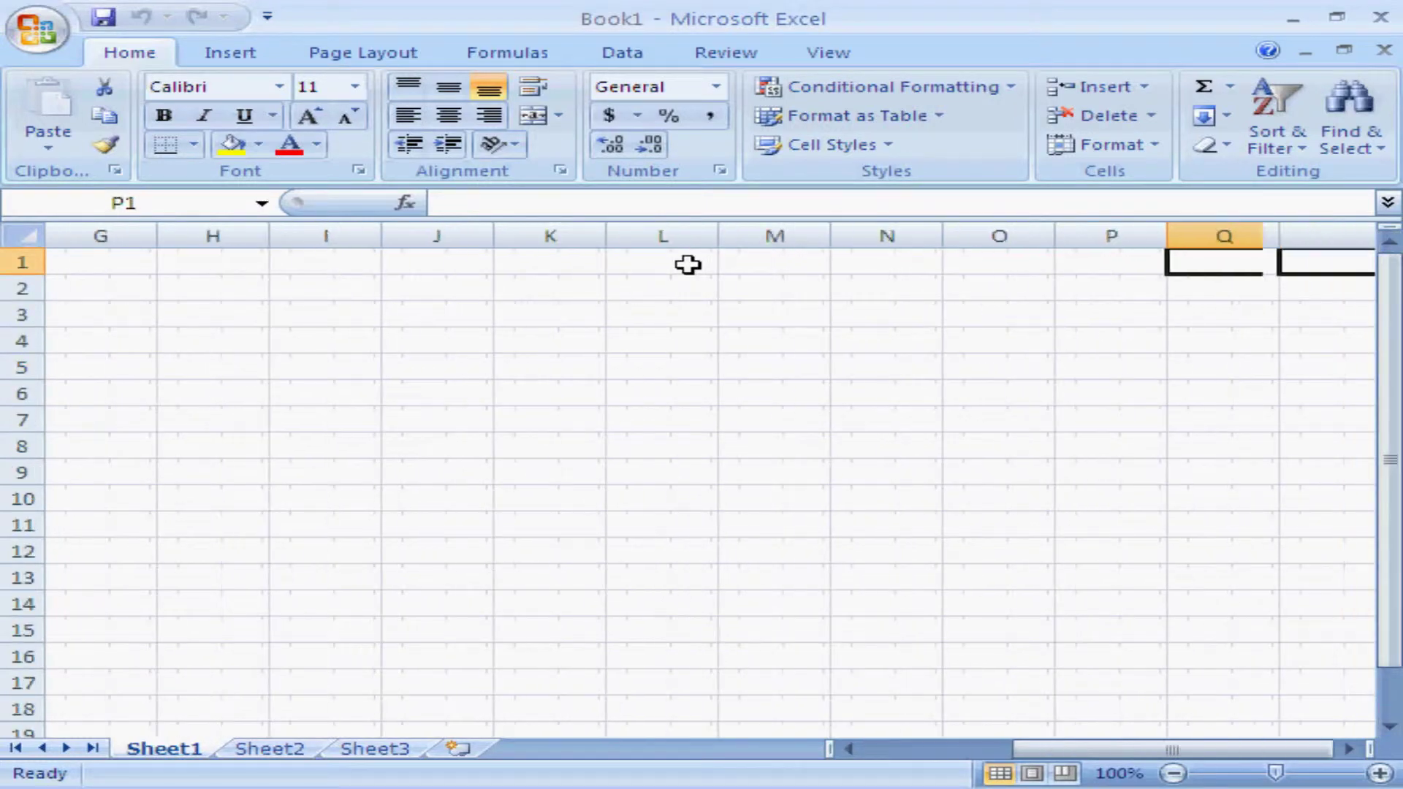
pyautogui.press('Left')
pyautogui.press('Left')
pyautogui.press('Left')
pyautogui.press('Left')
pyautogui.press('Left')
pyautogui.press('Left')
pyautogui.press('Left')
pyautogui.press('Left')
pyautogui.press('Left')
pyautogui.press('Left')
pyautogui.press('Left')
pyautogui.press('Left')
pyautogui.press('Left')
pyautogui.press('Left')
pyautogui.press('Left')
pyautogui.press('Left')
pyautogui.press('Left')
pyautogui.press('Left')
pyautogui.press('Left')
pyautogui.press('Left')
pyautogui.press('Left')
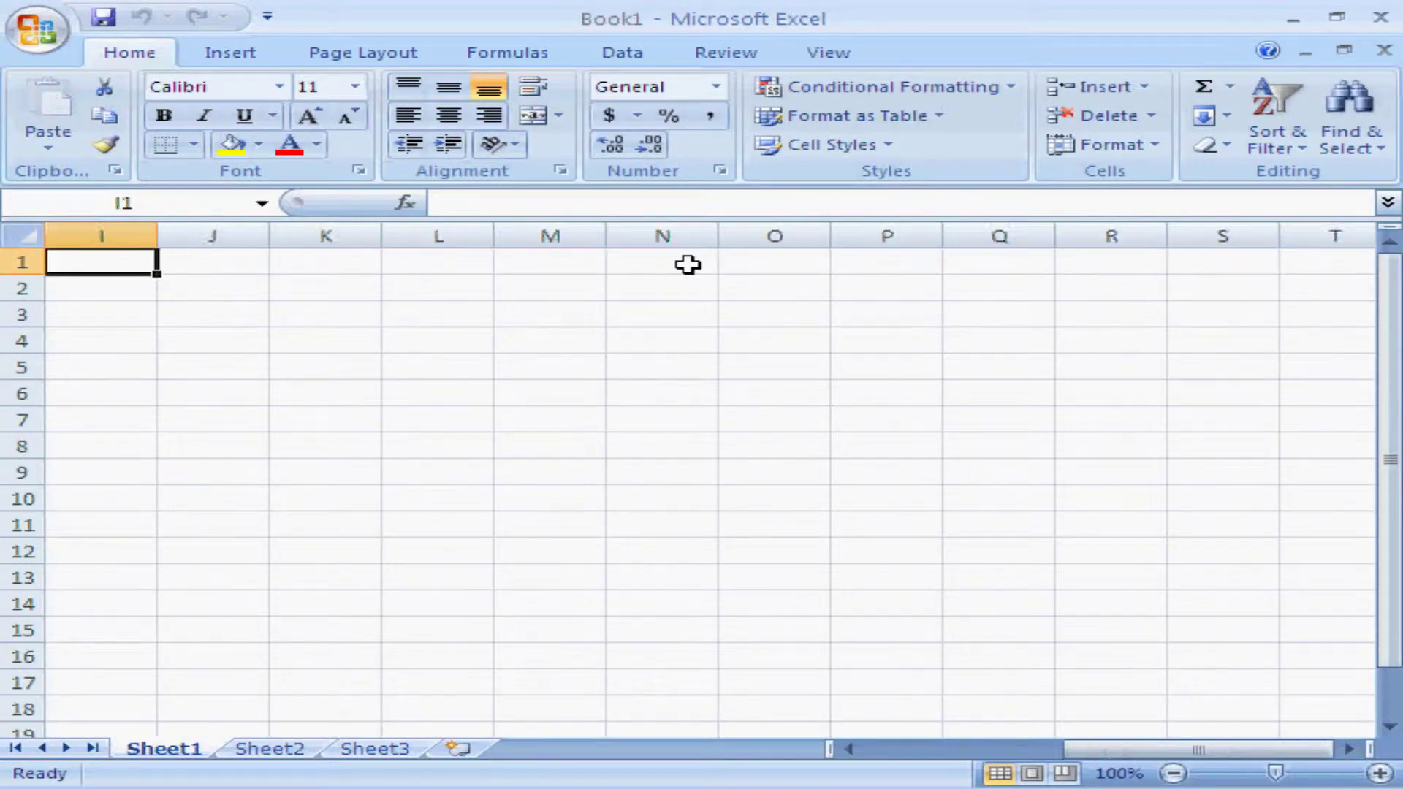
# Step: Move the selection cell by cell down column A to about row 23 and back up to A1
pyautogui.press('Down')
pyautogui.press('Down')
pyautogui.press('Down')
pyautogui.press('Down')
pyautogui.press('Down')
pyautogui.press('Down')
pyautogui.press('Down')
pyautogui.press('Down')
pyautogui.press('Down')
pyautogui.press('Down')
pyautogui.press('Down')
pyautogui.press('Down')
pyautogui.press('Down')
pyautogui.press('Down')
pyautogui.press('Down')
pyautogui.press('Down')
pyautogui.press('Down')
pyautogui.press('Down')
pyautogui.press('Down')
pyautogui.press('Down')
pyautogui.press('Down')
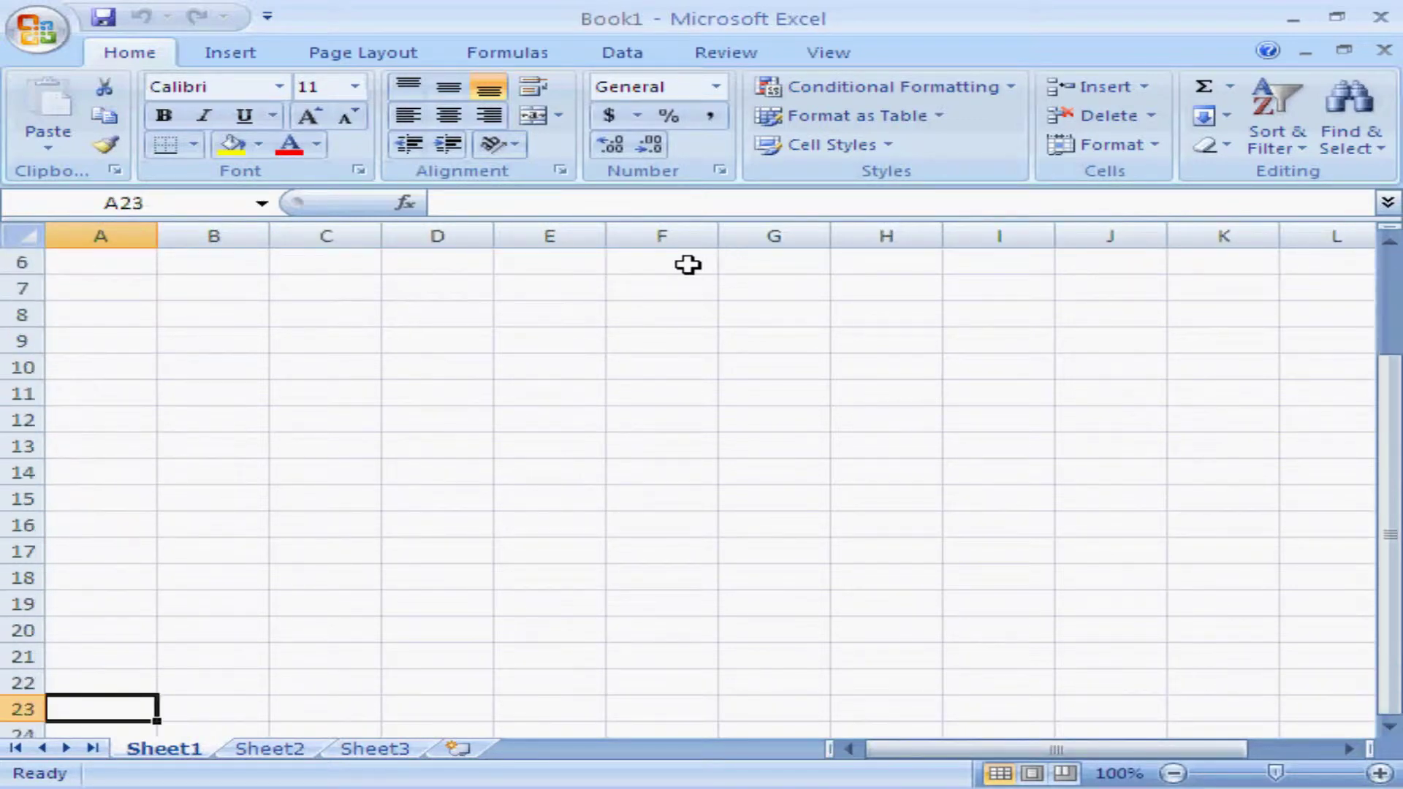
pyautogui.press('Up')
pyautogui.press('Up')
pyautogui.press('Up')
pyautogui.press('Up')
pyautogui.press('Up')
pyautogui.press('Up')
pyautogui.press('Up')
pyautogui.press('Up')
pyautogui.press('Up')
pyautogui.press('Up')
pyautogui.press('Up')
pyautogui.press('Up')
pyautogui.press('Up')
pyautogui.press('Up')
pyautogui.press('Up')
pyautogui.press('Up')
pyautogui.press('Up')
pyautogui.press('Up')
pyautogui.press('Up')
pyautogui.press('Up')
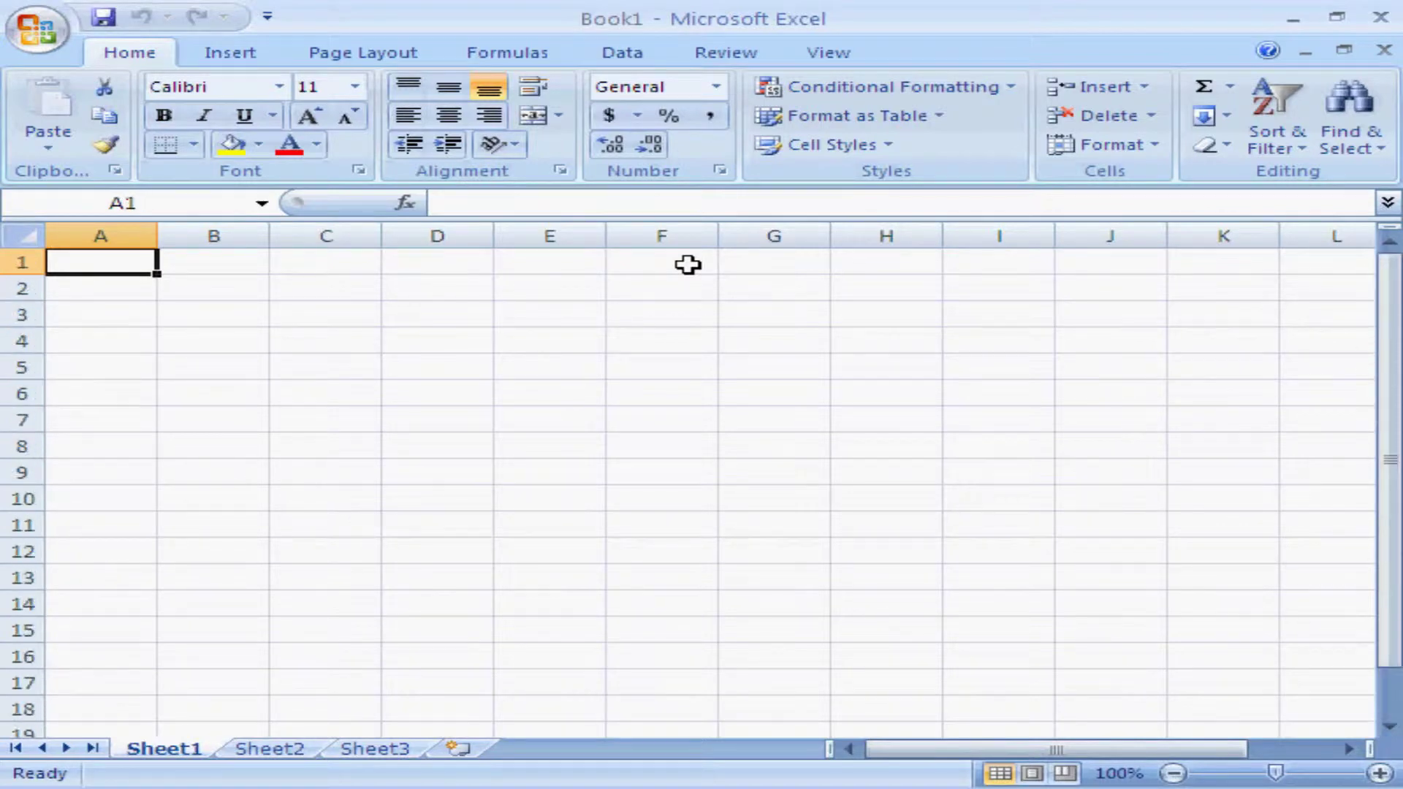
# Step: Select the cells from D1 back to A1 one at a time, go across to D1 again and return to A1
pyautogui.click(404, 261)
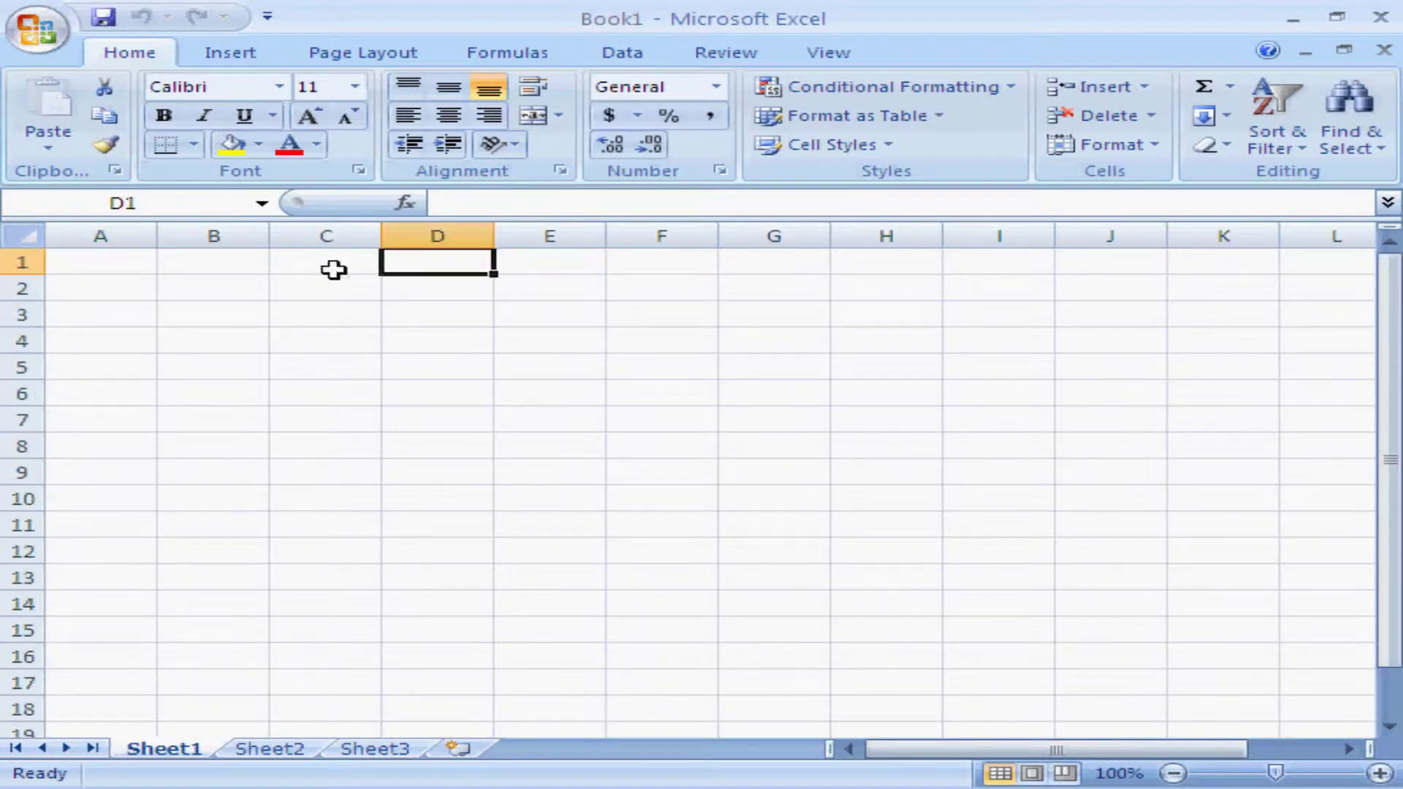
pyautogui.click(296, 265)
pyautogui.click(211, 261)
pyautogui.click(125, 266)
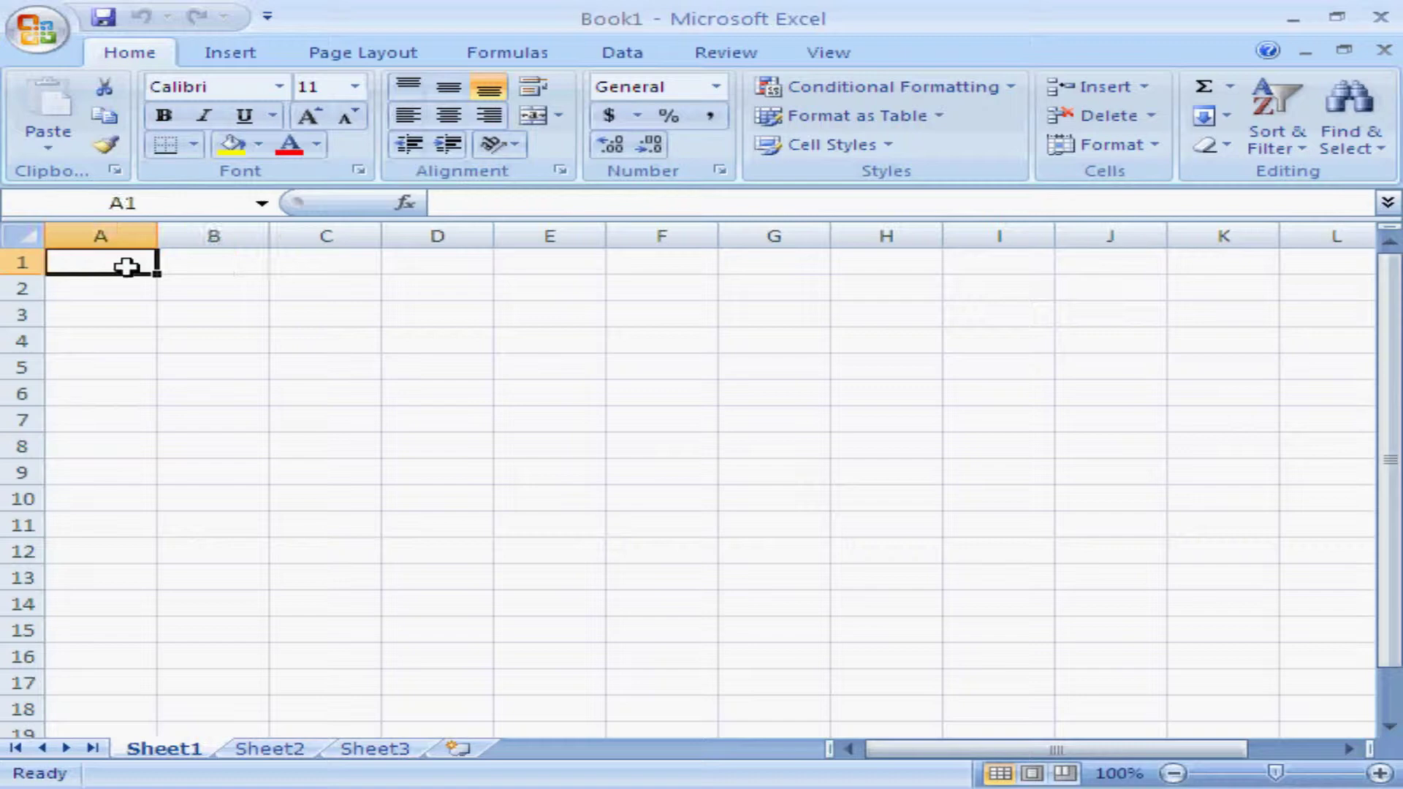
pyautogui.click(214, 261)
pyautogui.click(356, 267)
pyautogui.click(421, 263)
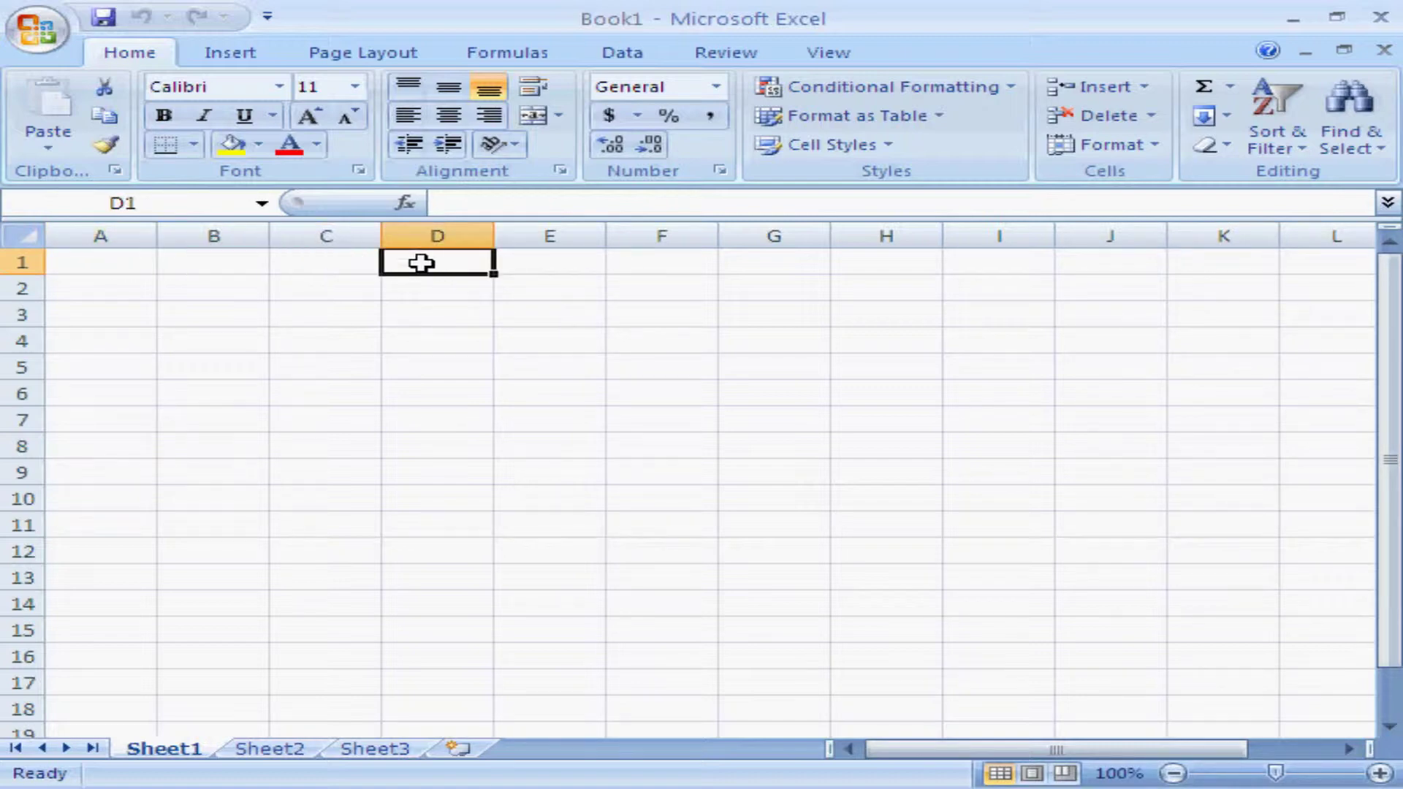
pyautogui.click(299, 269)
pyautogui.click(203, 266)
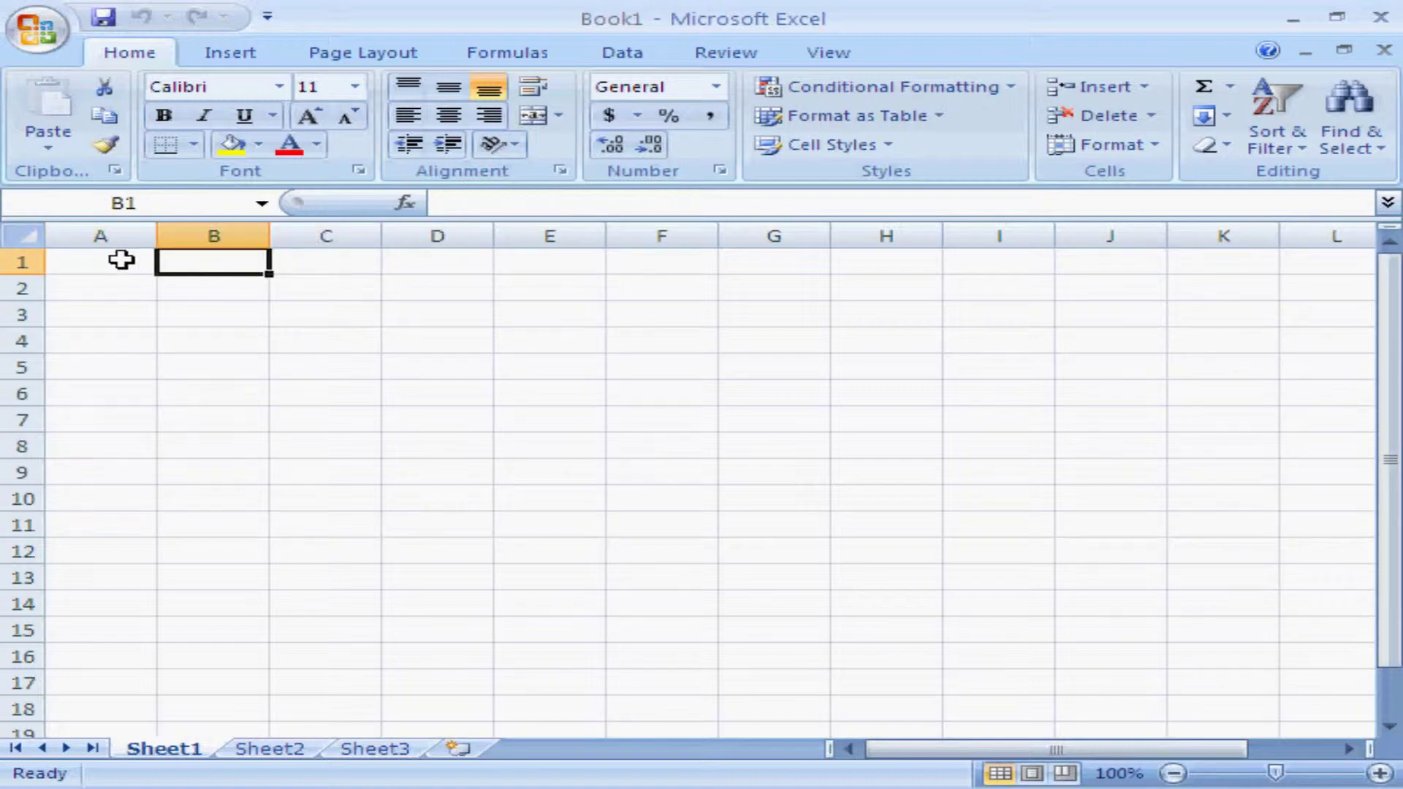
pyautogui.click(121, 260)
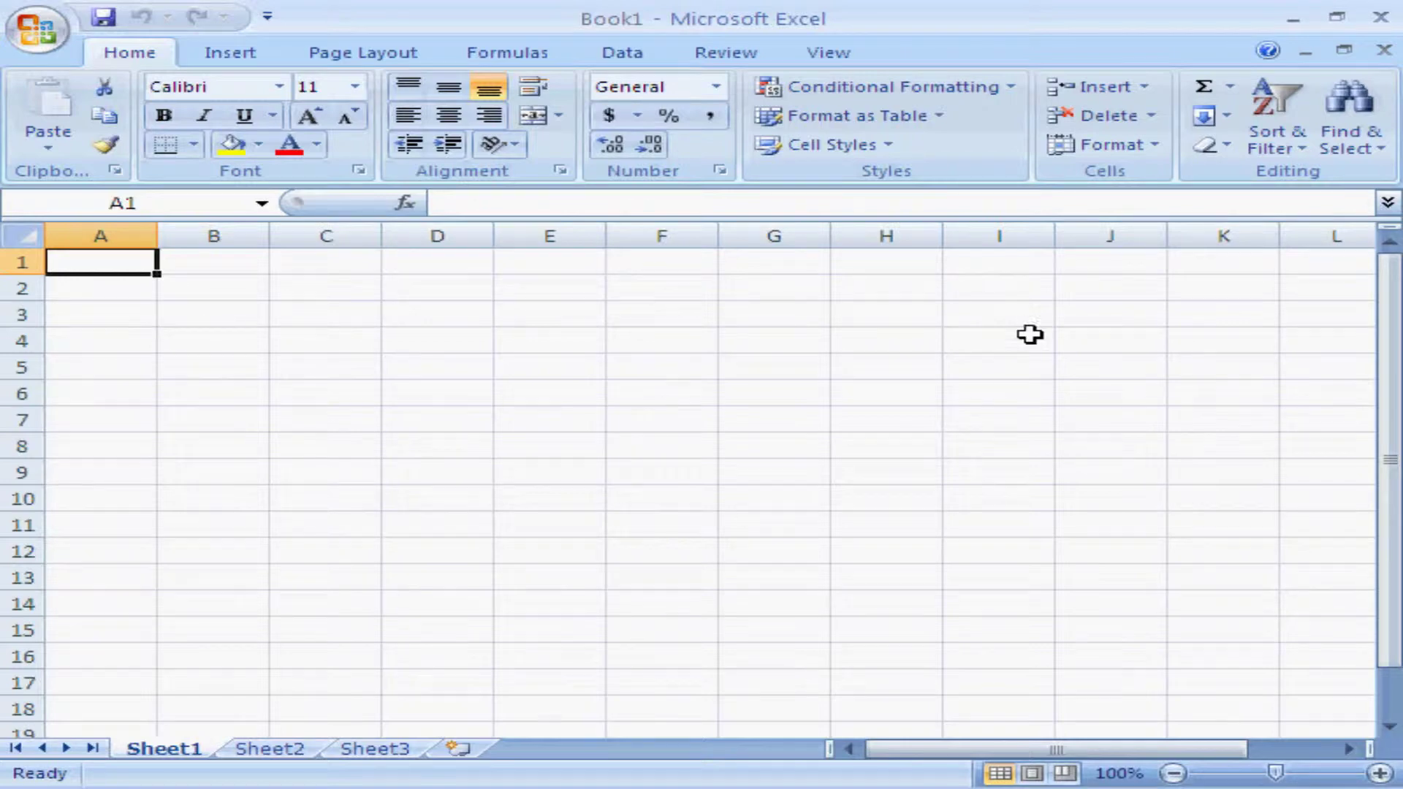
# Step: Alternate the selection between cells B4 and A1, ending on B1
pyautogui.click(198, 335)
pyautogui.click(124, 268)
pyautogui.click(228, 343)
pyautogui.click(205, 267)
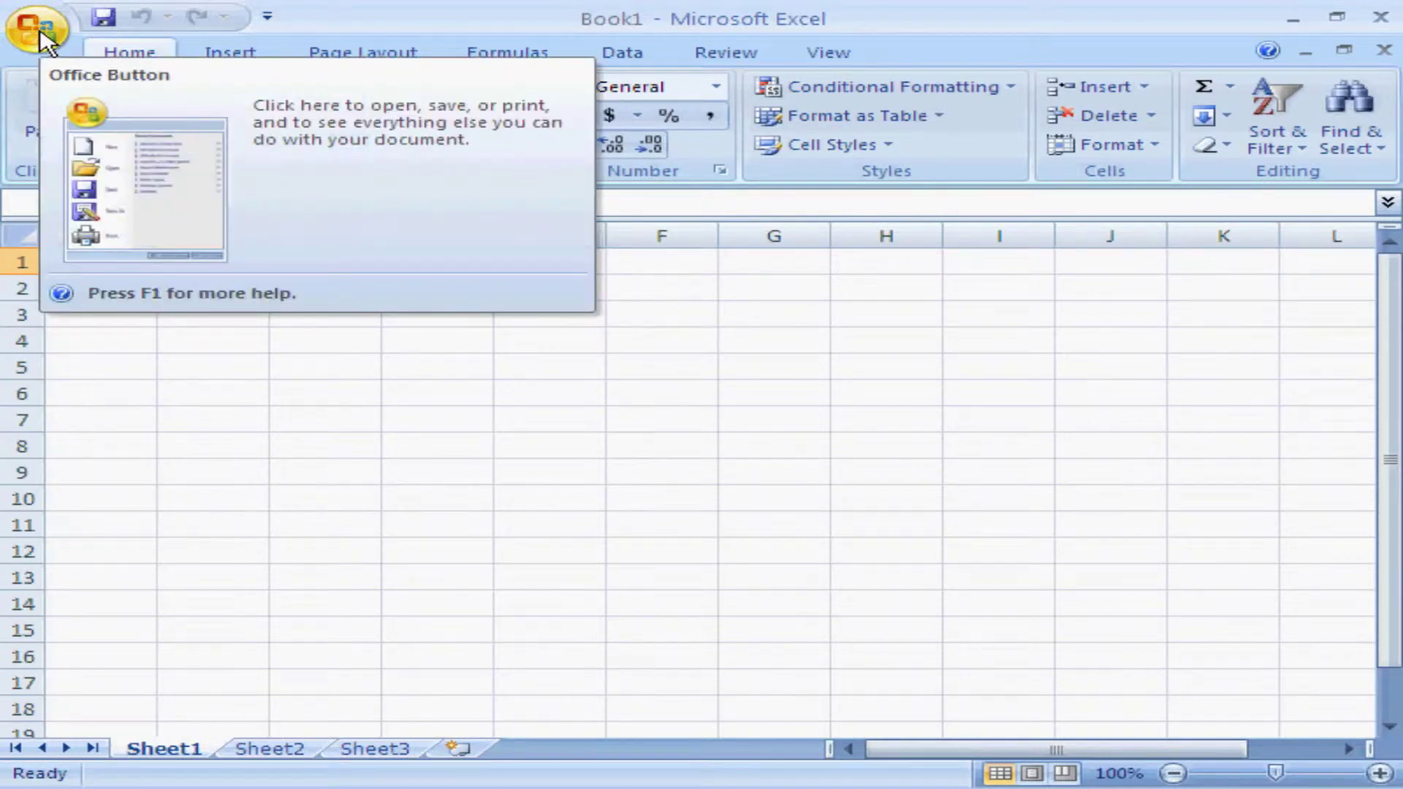
# Step: View the Office file commands and the Quick Access Toolbar customization options, closing each list without choosing anything
pyautogui.click(36, 30)
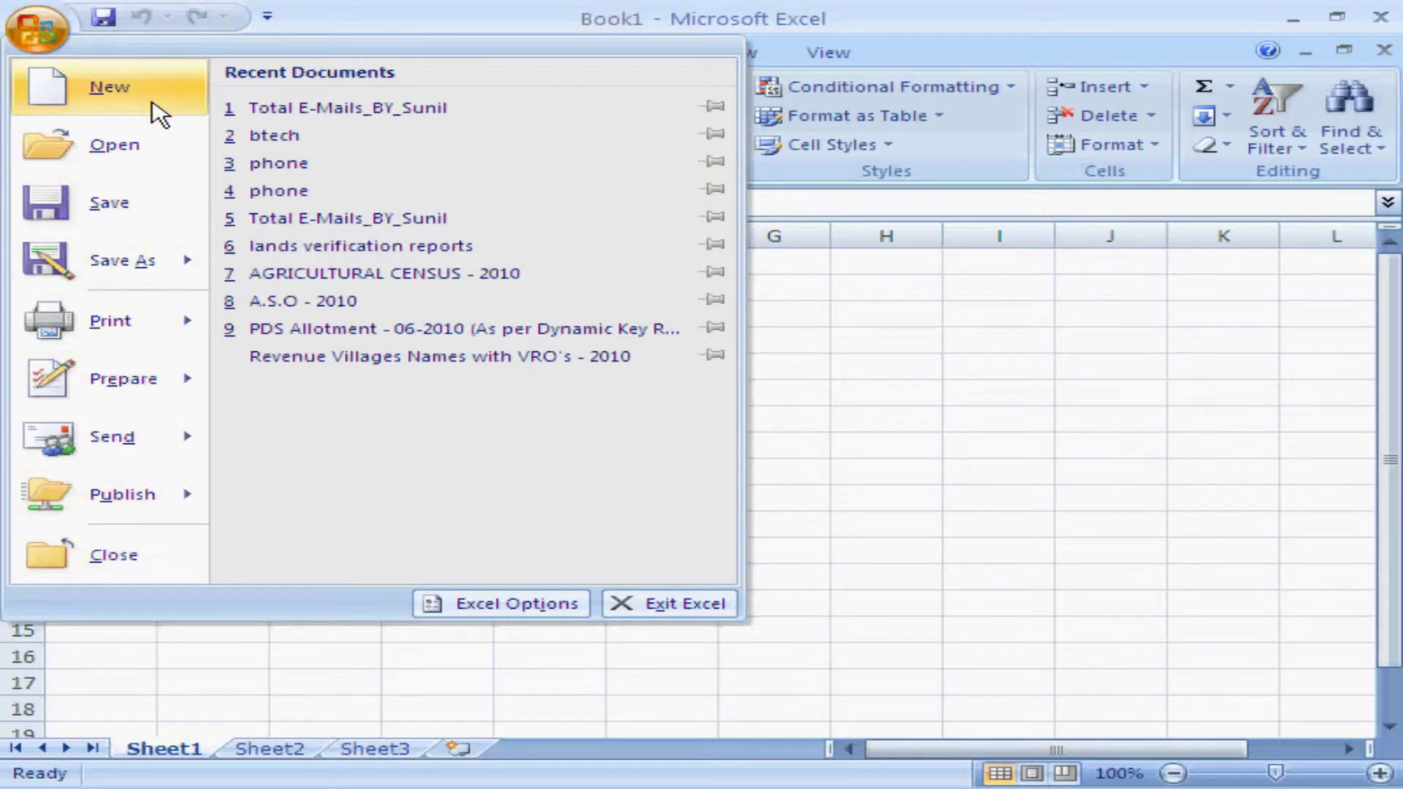
pyautogui.click(820, 341)
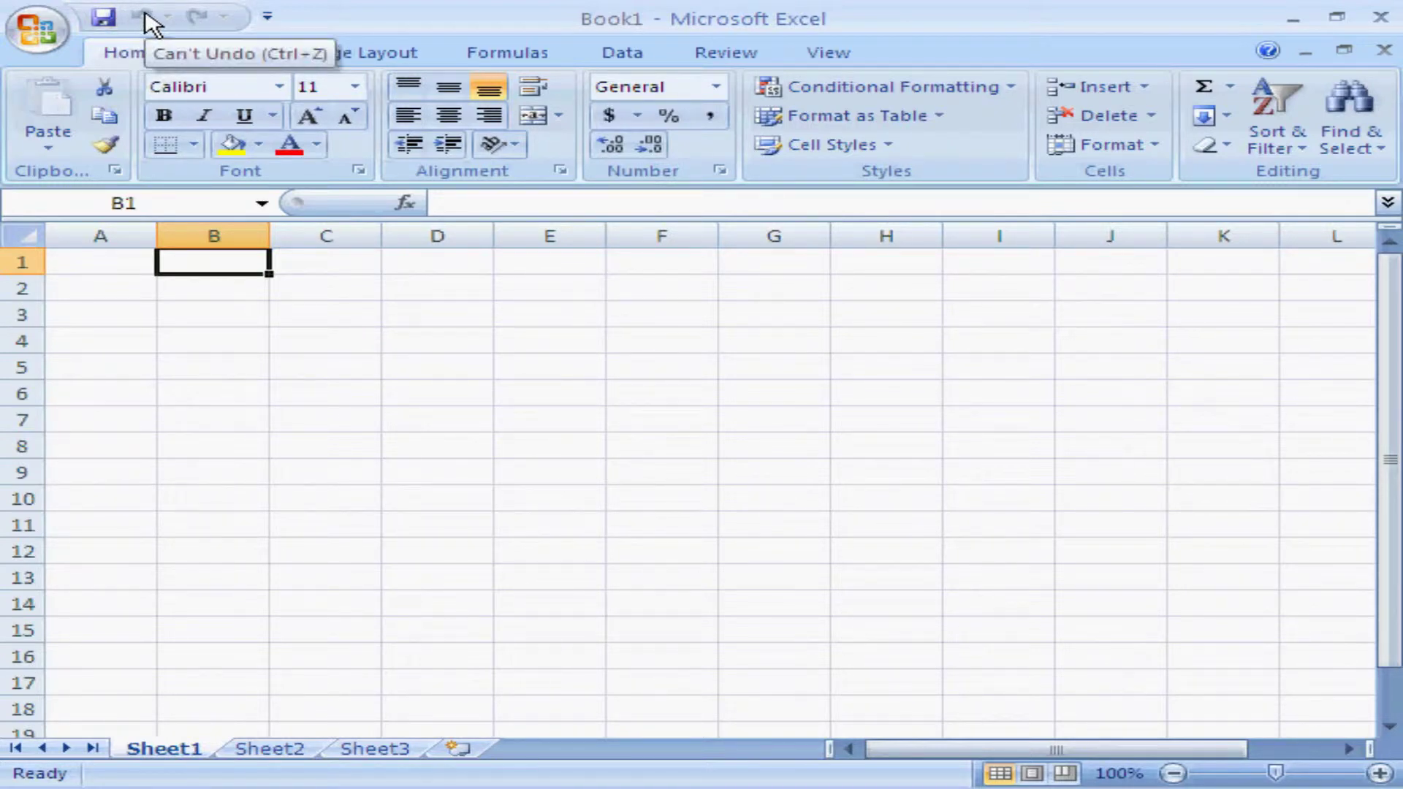
pyautogui.click(267, 17)
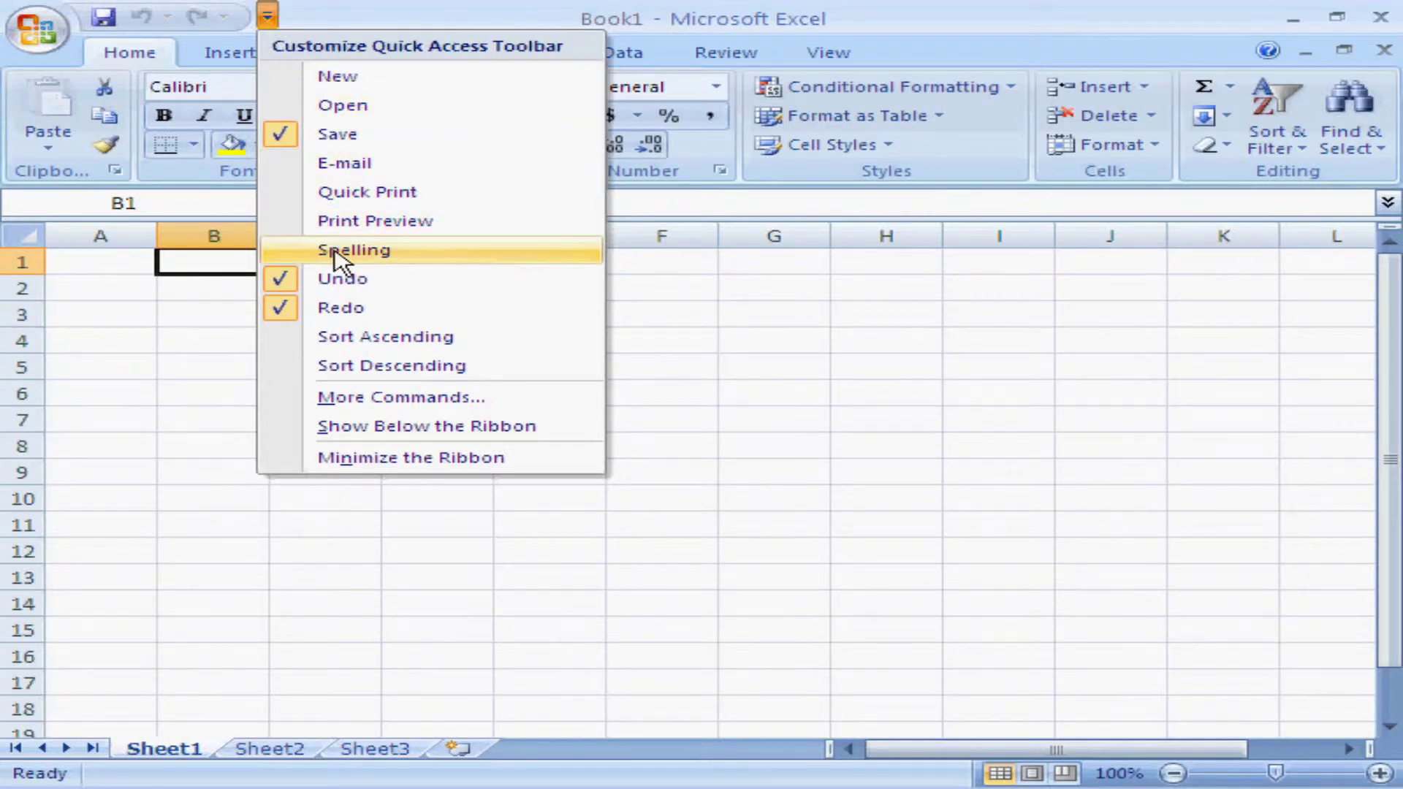
pyautogui.click(150, 307)
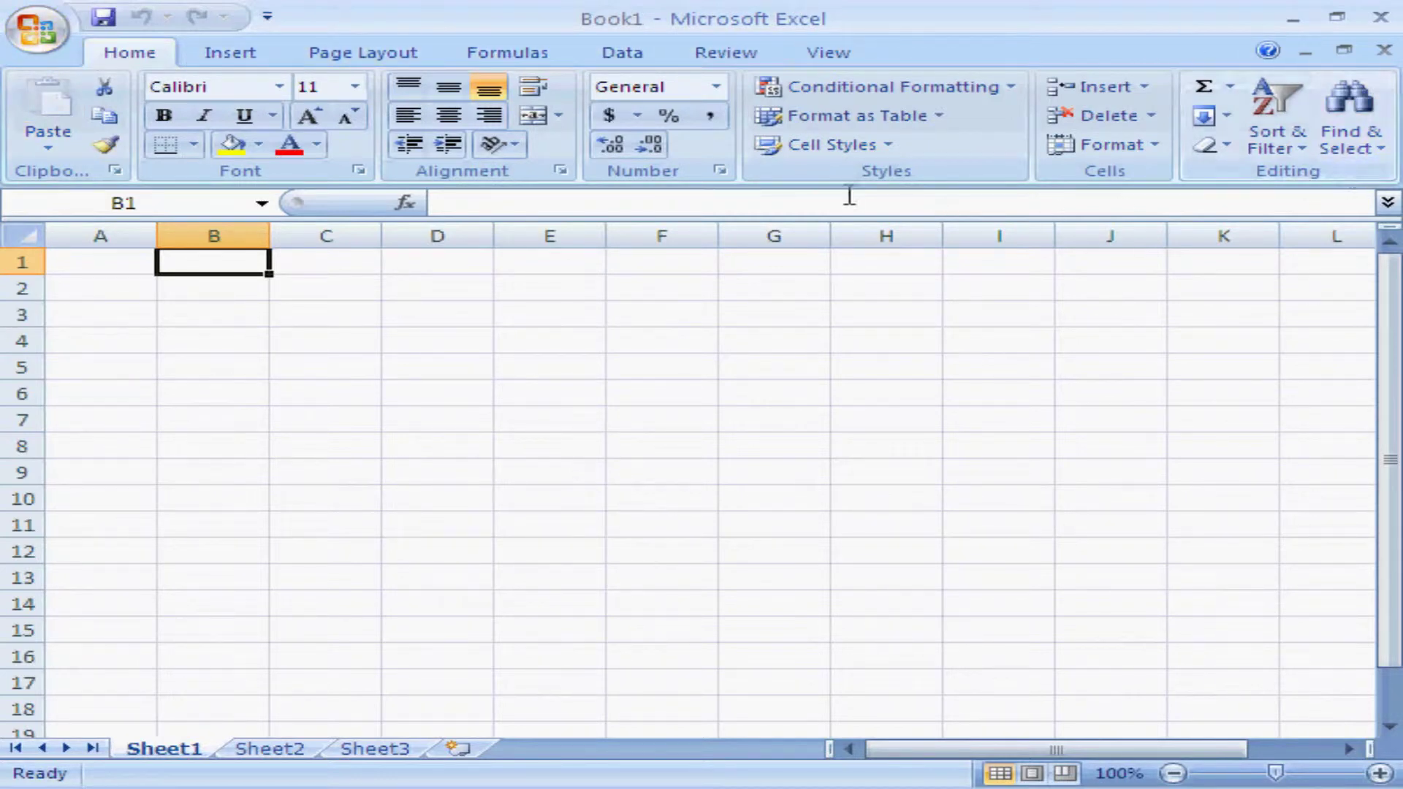
# Step: Look through the Insert, Page Layout, Formulas, Data, Review and View command sets of the ribbon twice, returning to the Home commands each time
pyautogui.click(228, 59)
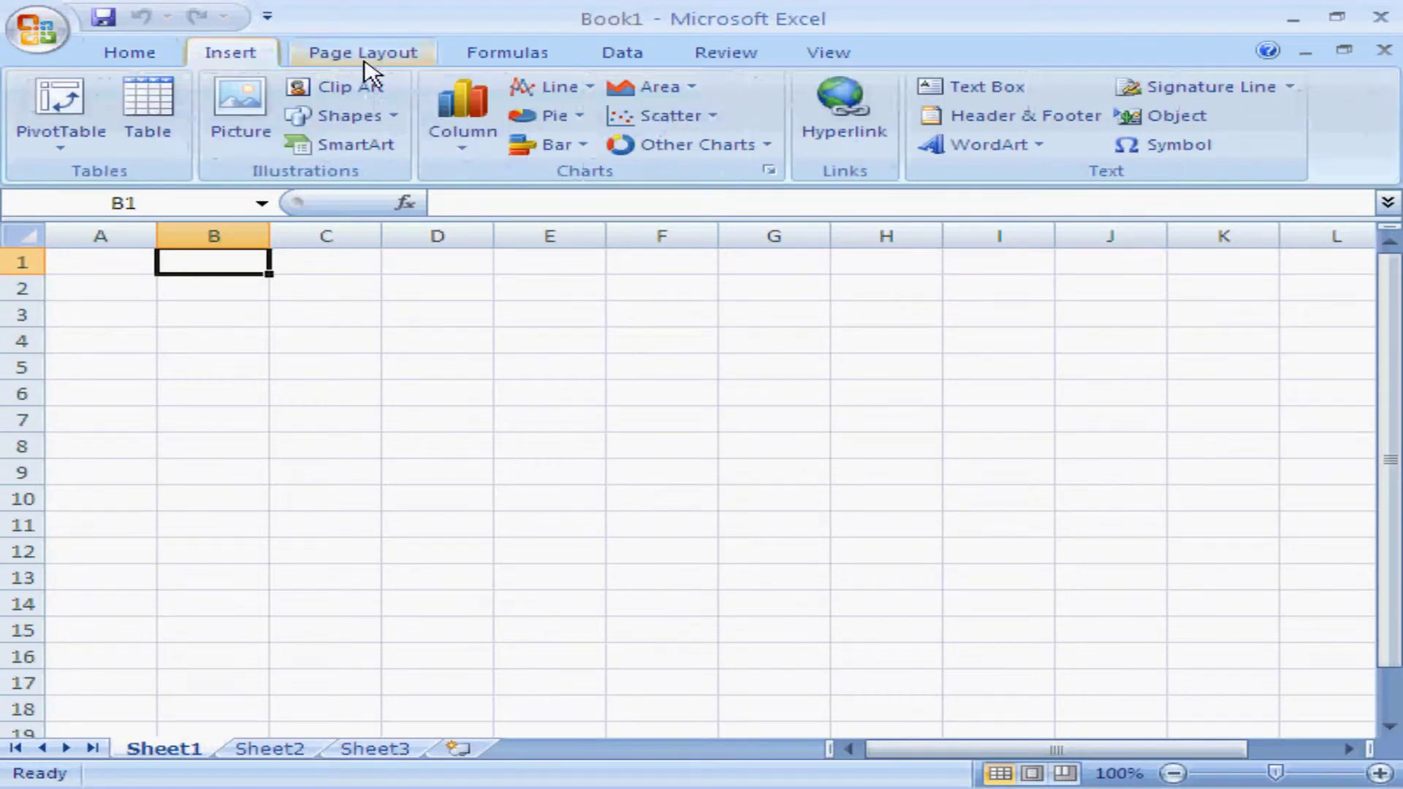
pyautogui.click(403, 58)
pyautogui.click(505, 58)
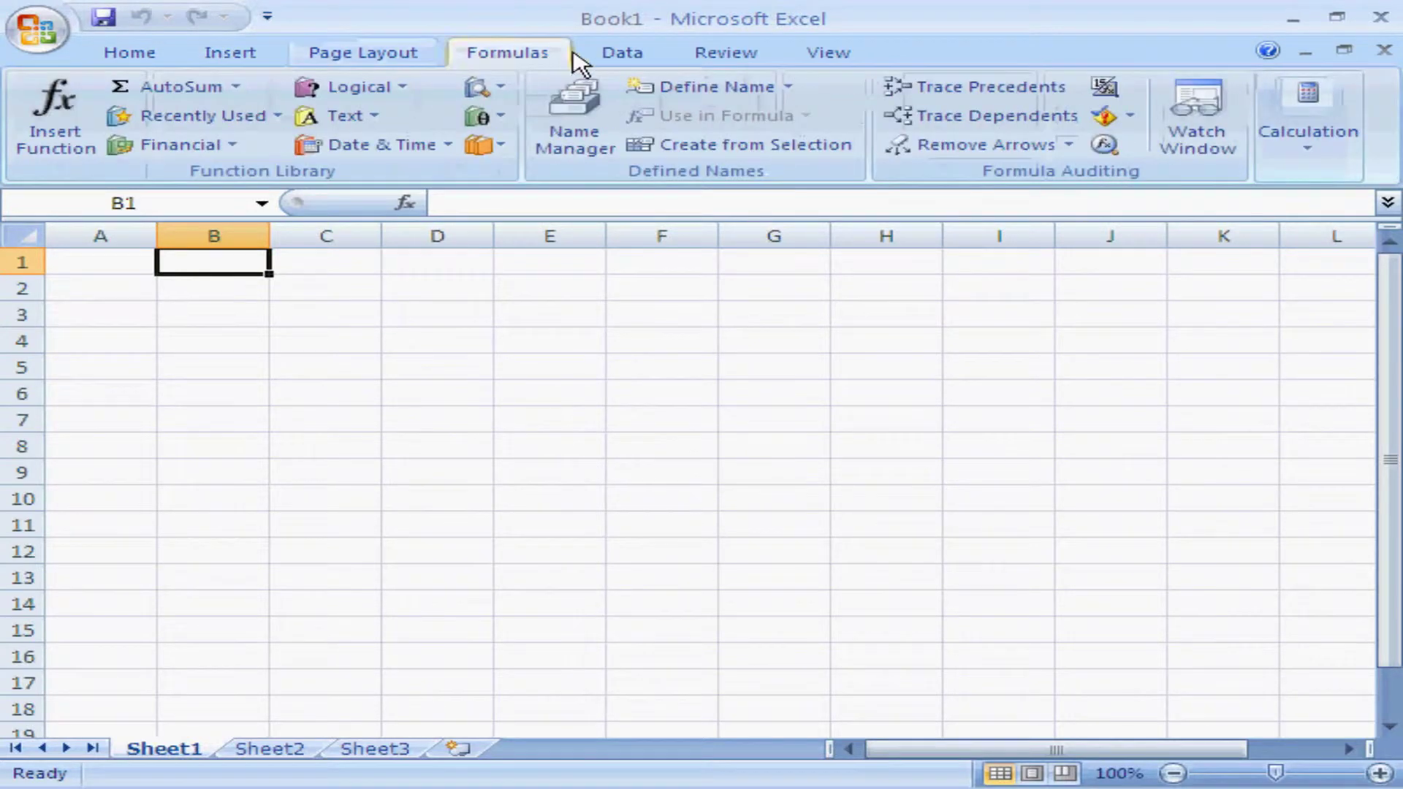
pyautogui.click(626, 57)
pyautogui.click(748, 60)
pyautogui.click(815, 57)
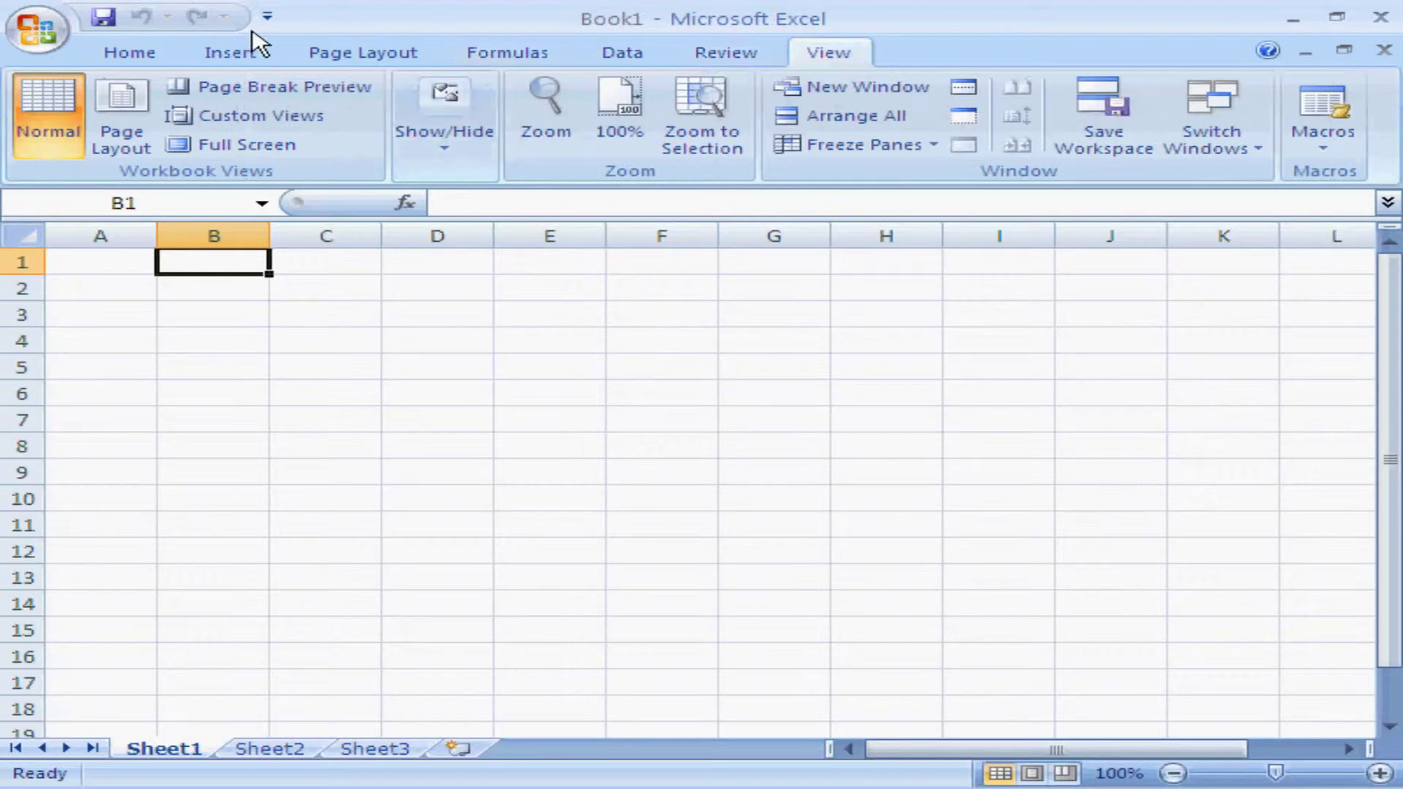
pyautogui.click(149, 55)
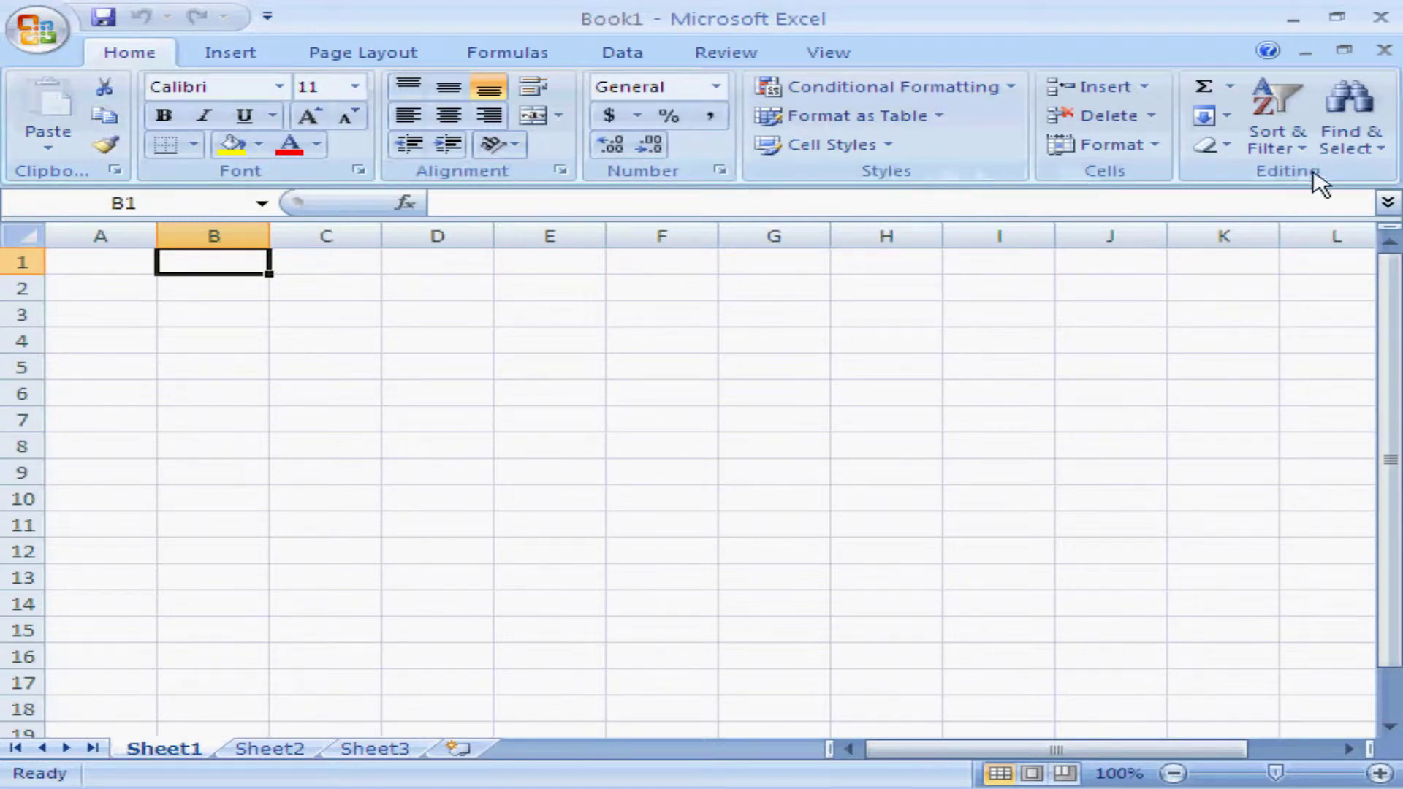
pyautogui.click(235, 57)
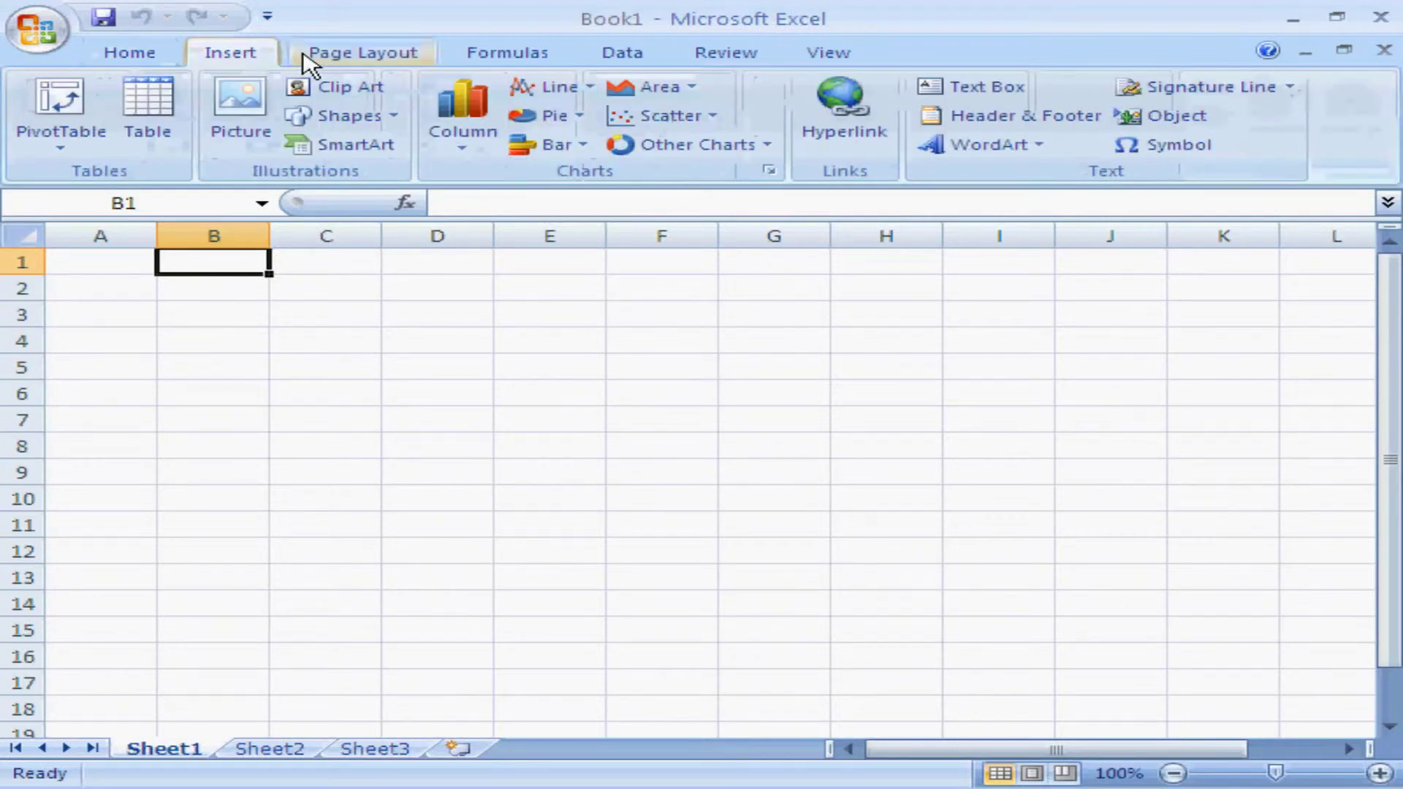
pyautogui.click(347, 59)
pyautogui.click(512, 59)
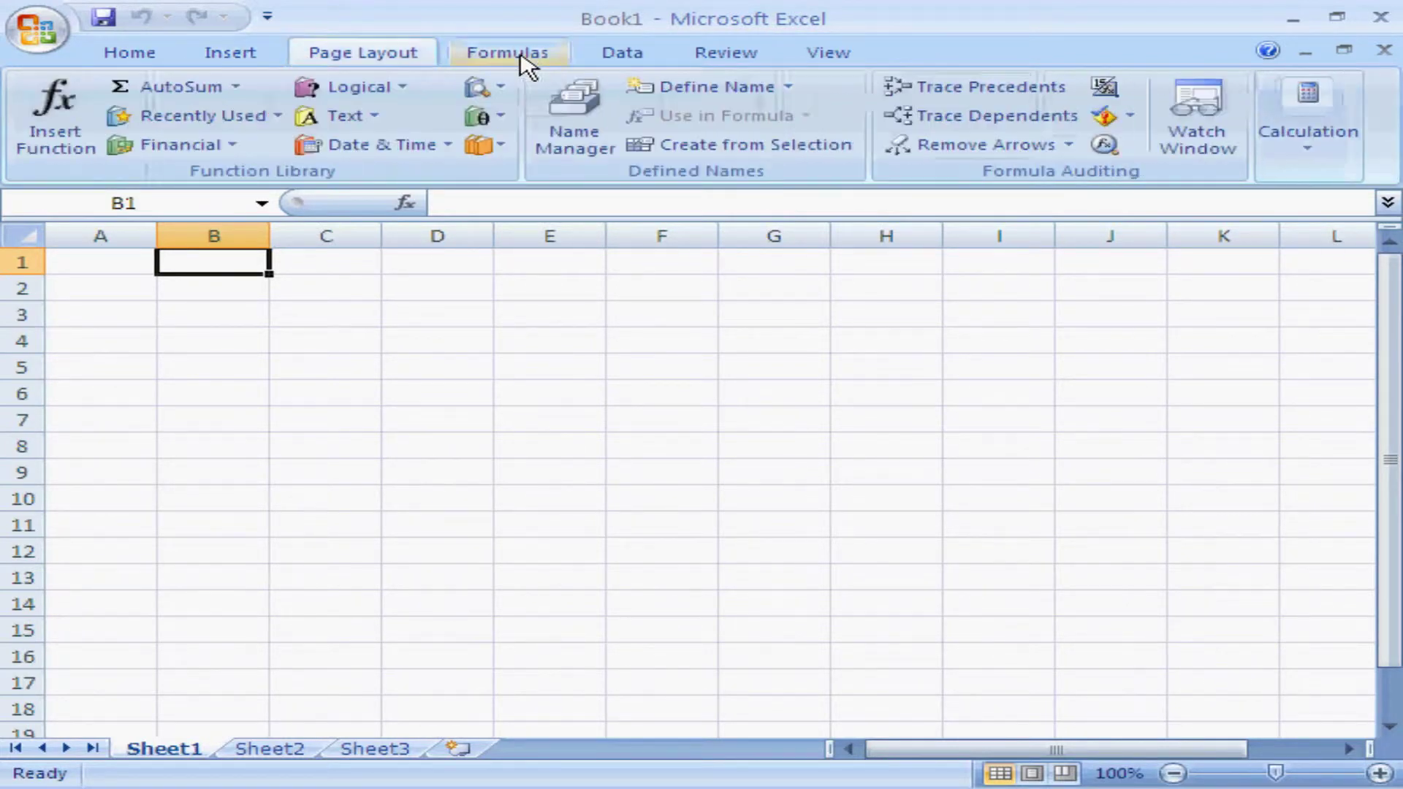
pyautogui.click(648, 58)
pyautogui.click(738, 59)
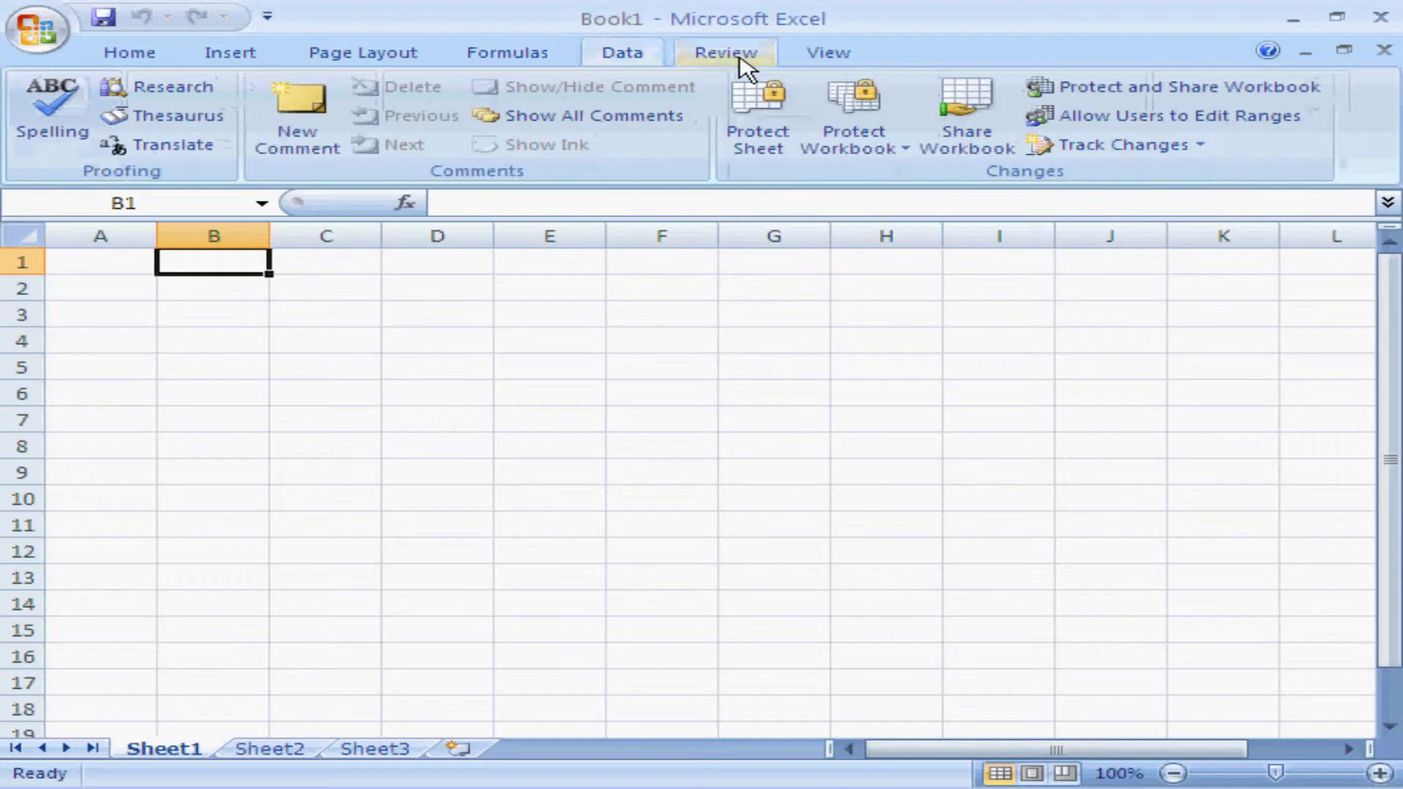
pyautogui.click(854, 66)
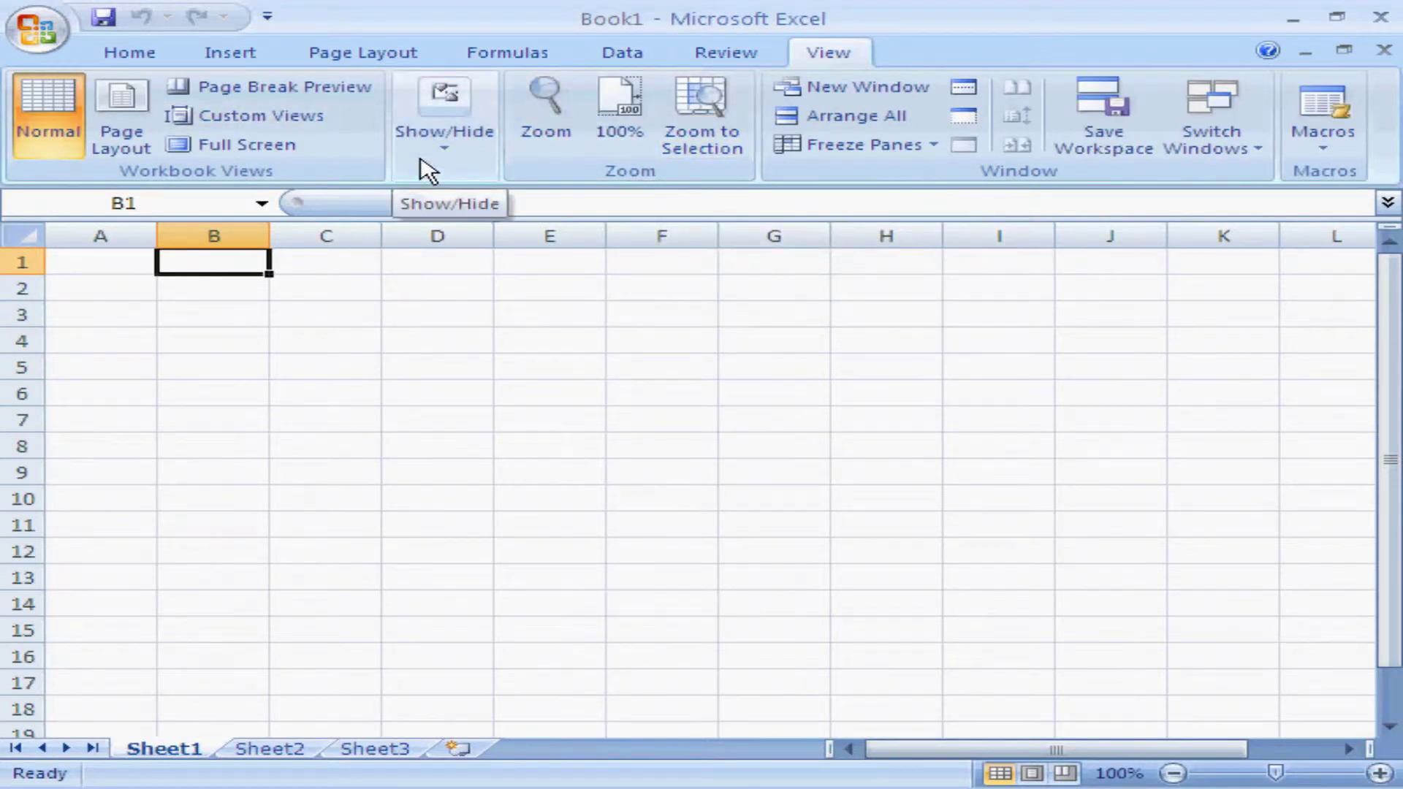
pyautogui.click(135, 54)
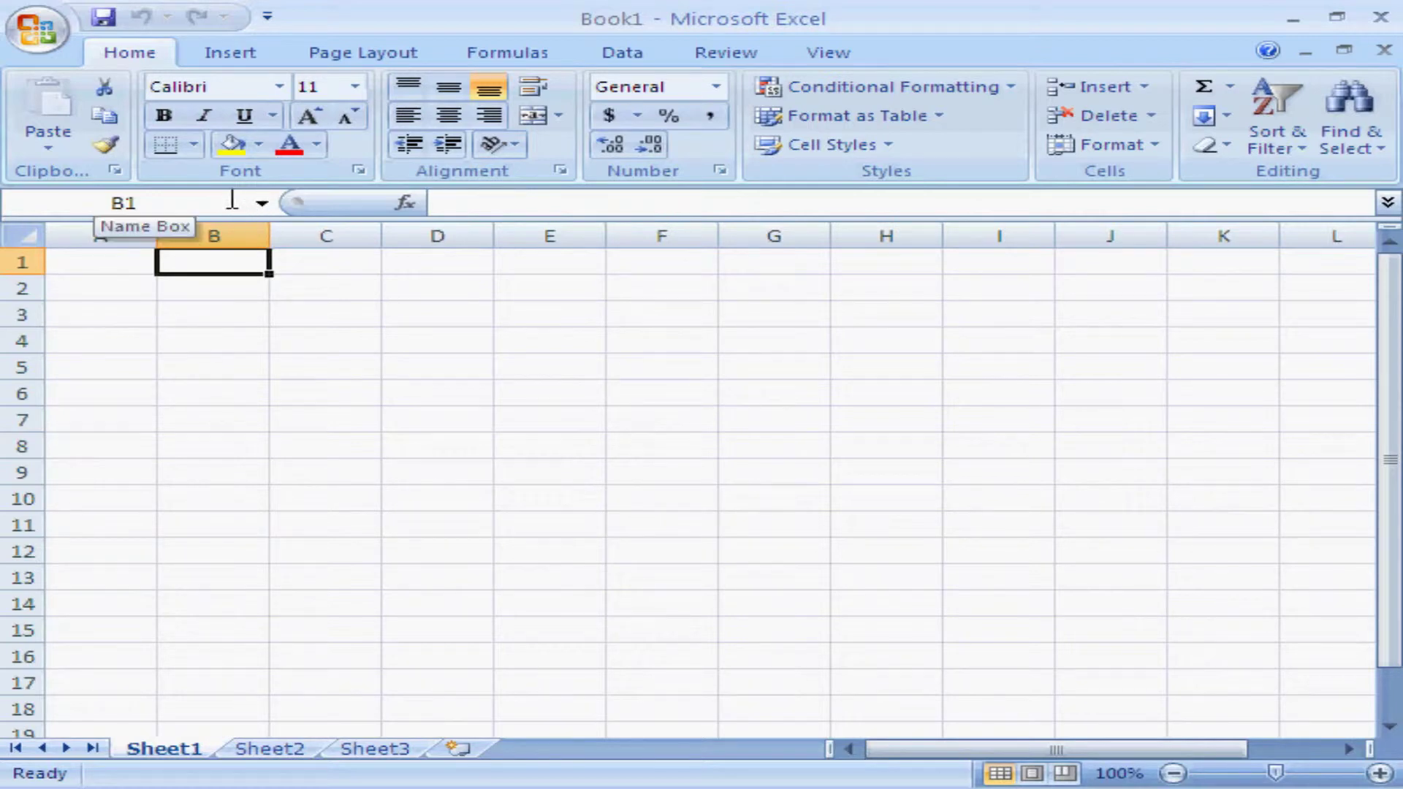
# Step: Select B3, A1 and J1 in turn, and move the selection along row 1 past column Z to AC1
pyautogui.click(228, 310)
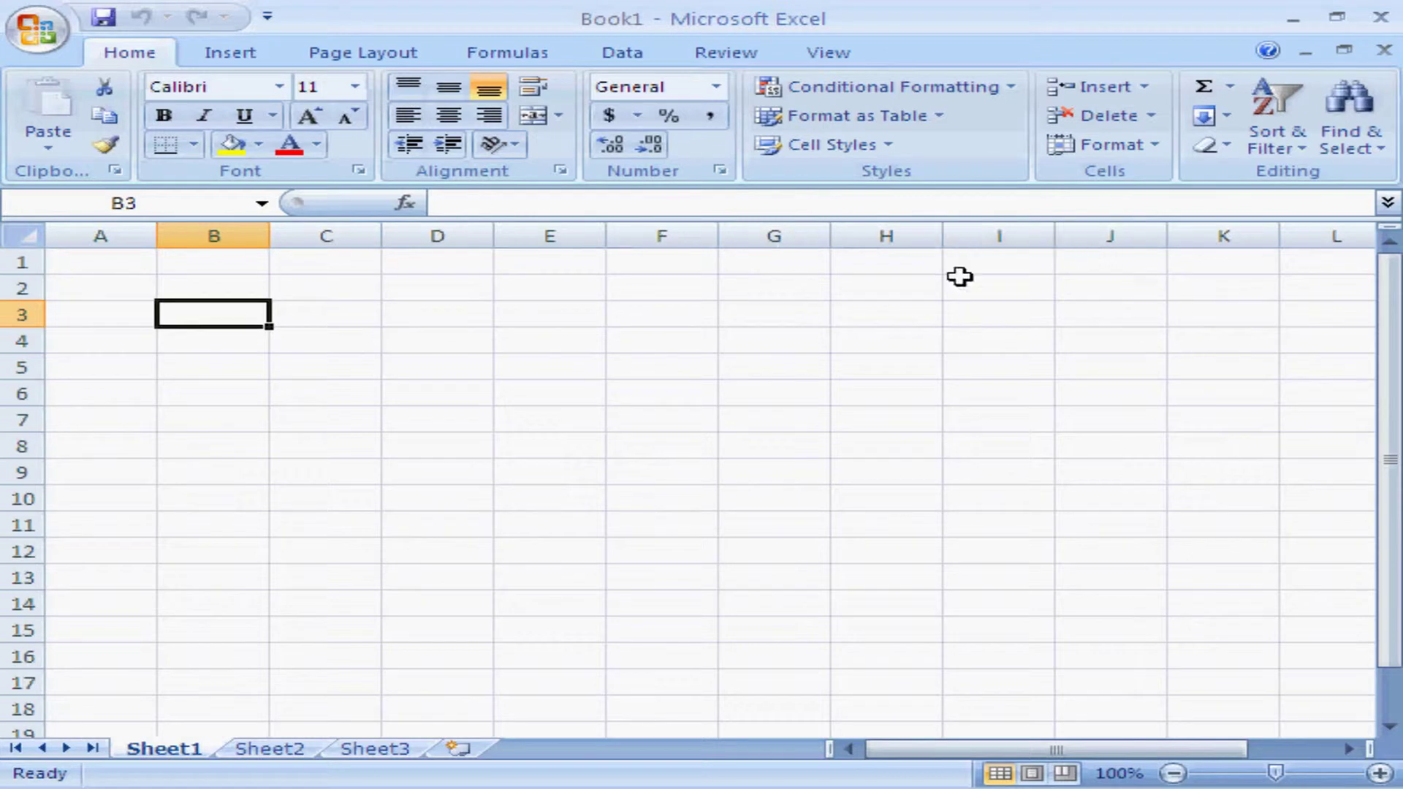
pyautogui.click(114, 263)
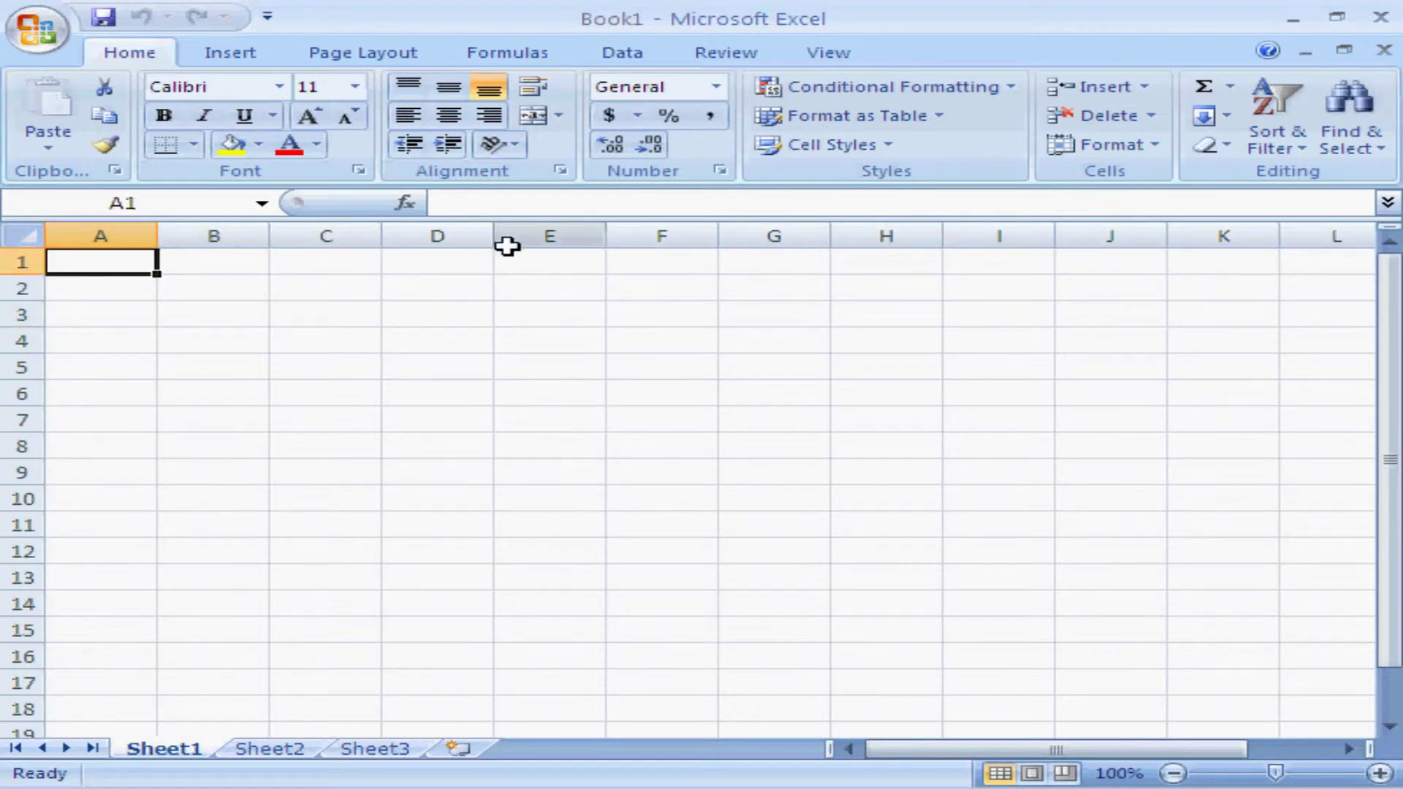
pyautogui.click(1114, 259)
pyautogui.press('Right')
pyautogui.press('Right')
pyautogui.press('Right')
pyautogui.press('Right')
pyautogui.press('Right')
pyautogui.press('Right')
pyautogui.press('Right')
pyautogui.press('Right')
pyautogui.press('Right')
pyautogui.press('Right')
pyautogui.press('Right')
pyautogui.press('Right')
pyautogui.press('Right')
pyautogui.press('Right')
pyautogui.press('Right')
pyautogui.press('Right')
pyautogui.press('Right')
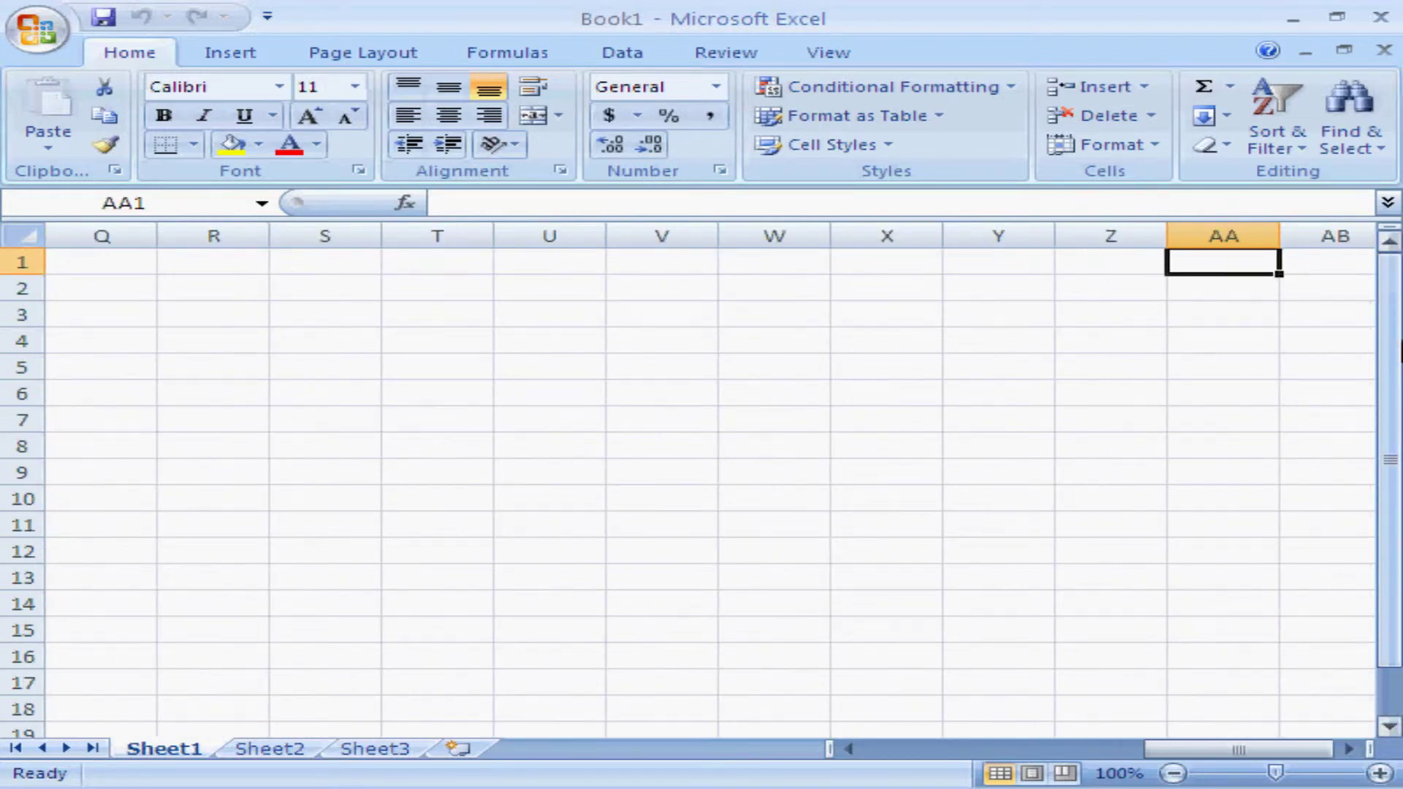
pyautogui.press('Right')
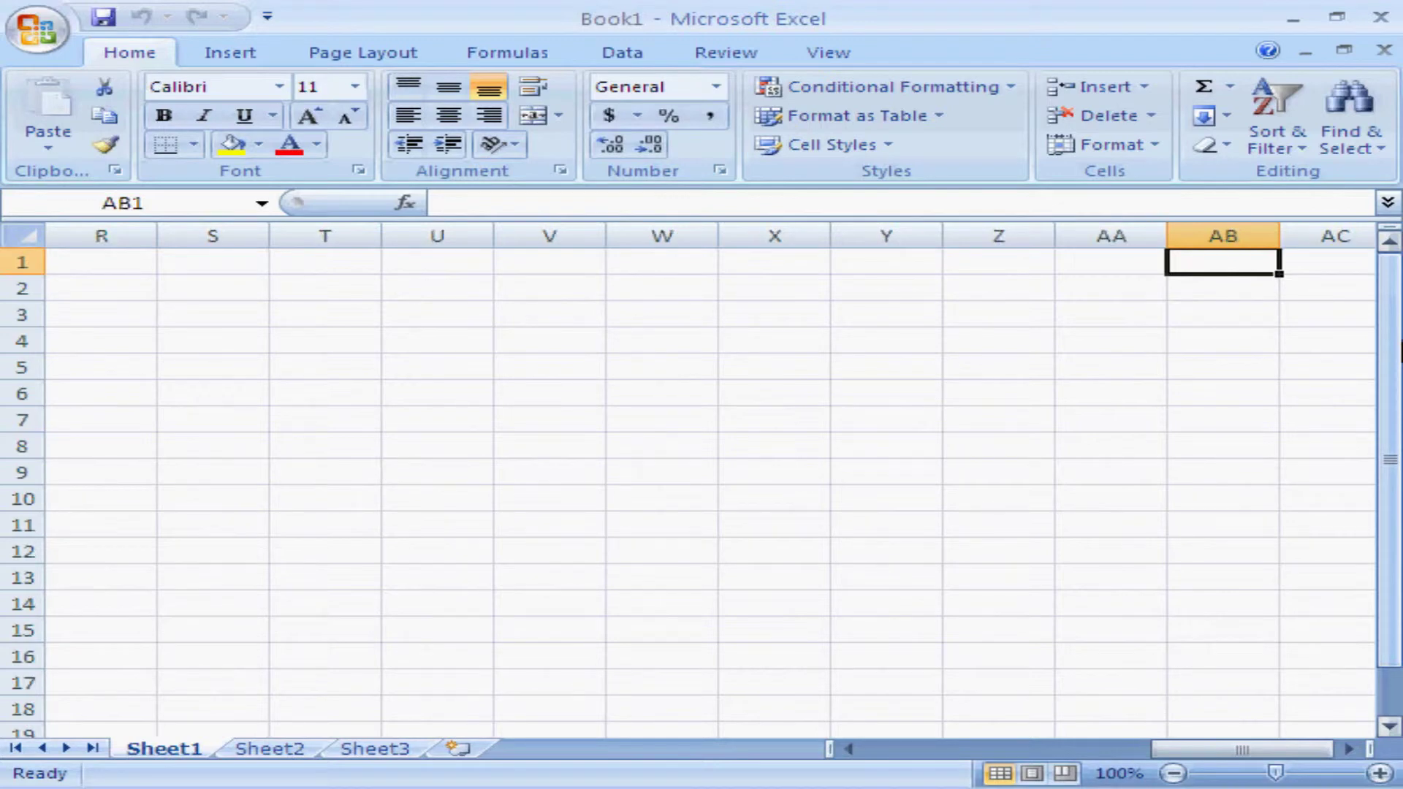
pyautogui.press('Right')
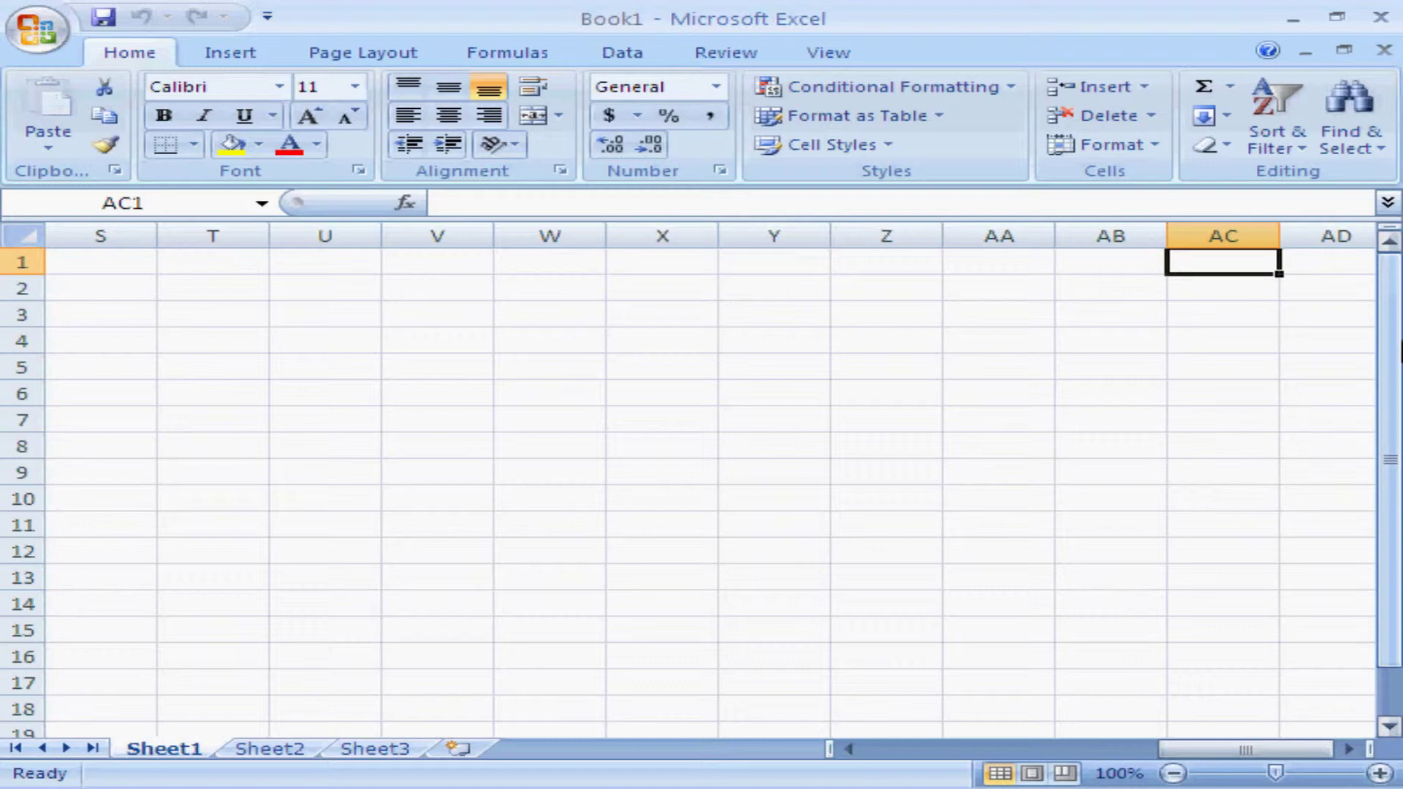
# Step: Jump to the sheet's last column at XFD1, select the neighbouring cell XFC1, and return to A1
pyautogui.hotkey('ctrl', 'Right')
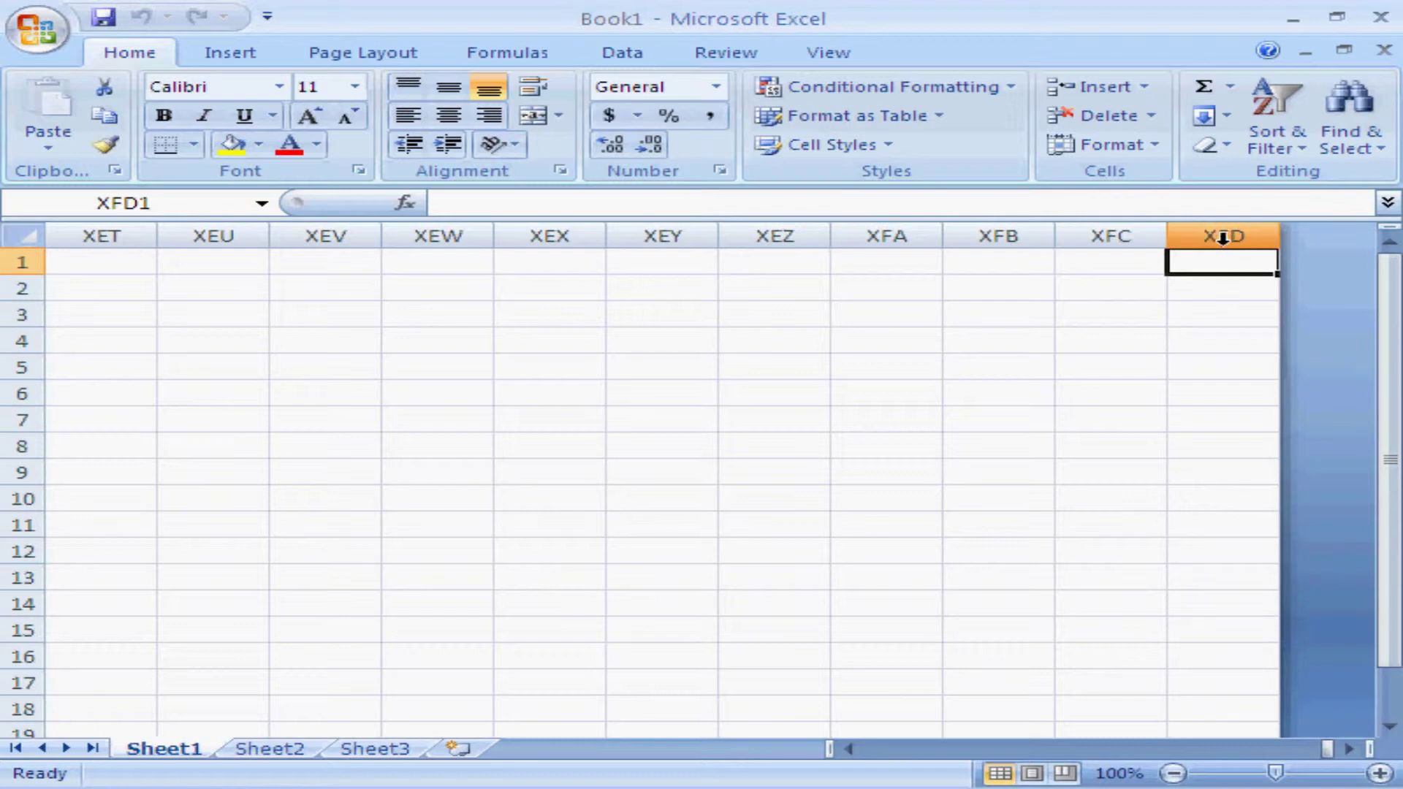
pyautogui.click(1114, 263)
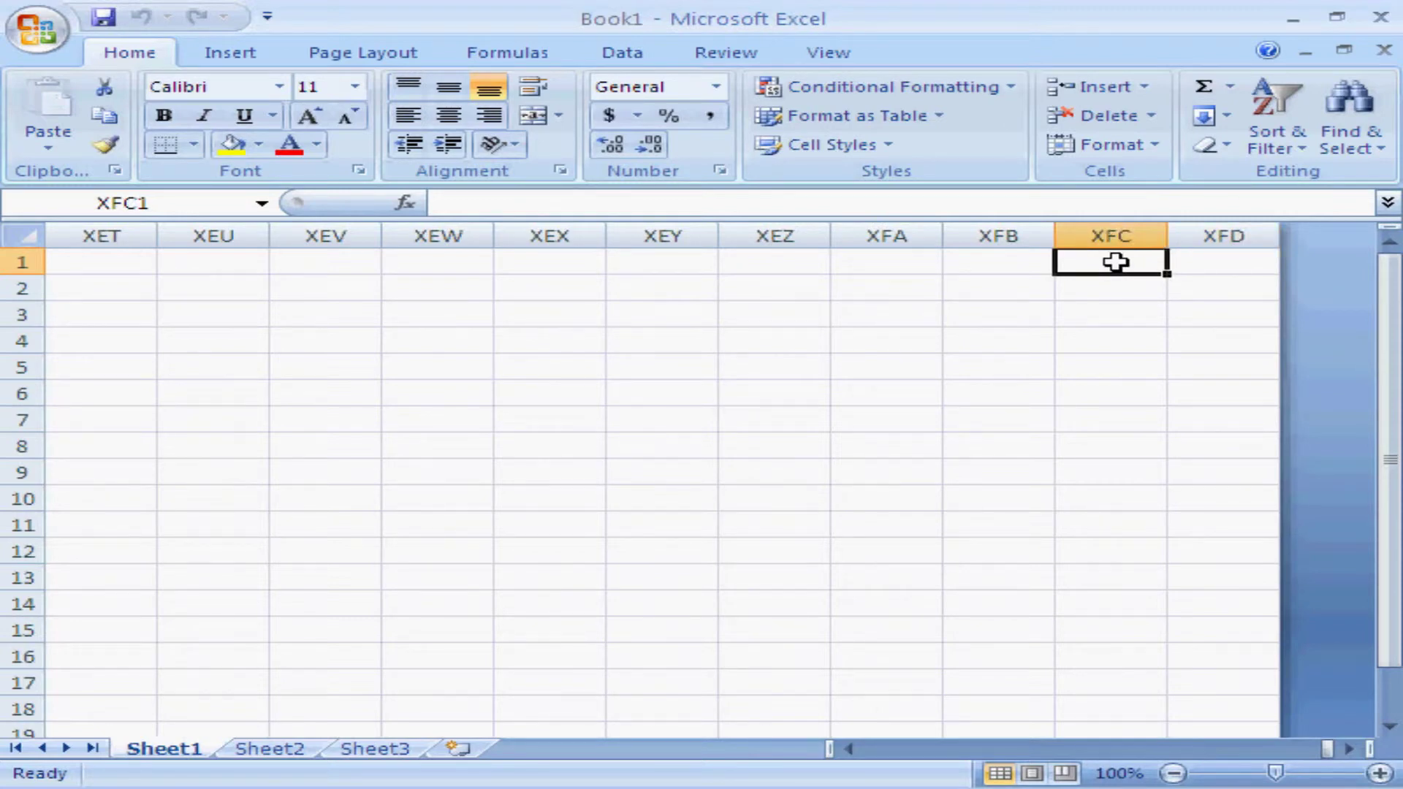
pyautogui.hotkey('ctrl', 'Home')
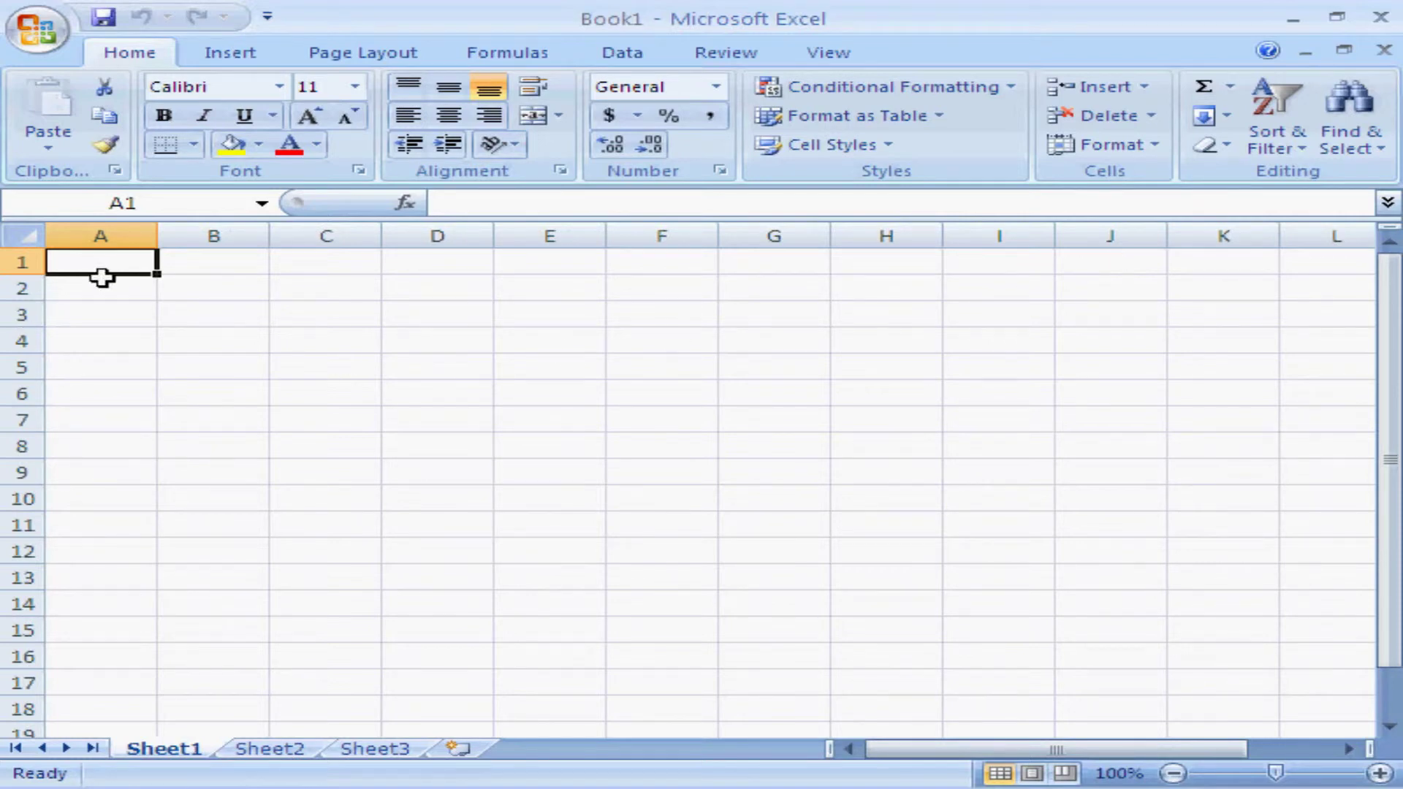
# Step: Move the selection down column A from A1 to A25
pyautogui.press('Down')
pyautogui.press('Down')
pyautogui.press('Down')
pyautogui.press('Down')
pyautogui.press('Down')
pyautogui.press('Down')
pyautogui.press('Down')
pyautogui.press('Down')
pyautogui.press('Down')
pyautogui.press('Down')
pyautogui.press('Down')
pyautogui.press('Down')
pyautogui.press('Down')
pyautogui.press('Down')
pyautogui.press('Down')
pyautogui.press('Down')
pyautogui.press('Down')
pyautogui.press('Down')
pyautogui.press('Down')
pyautogui.press('Down')
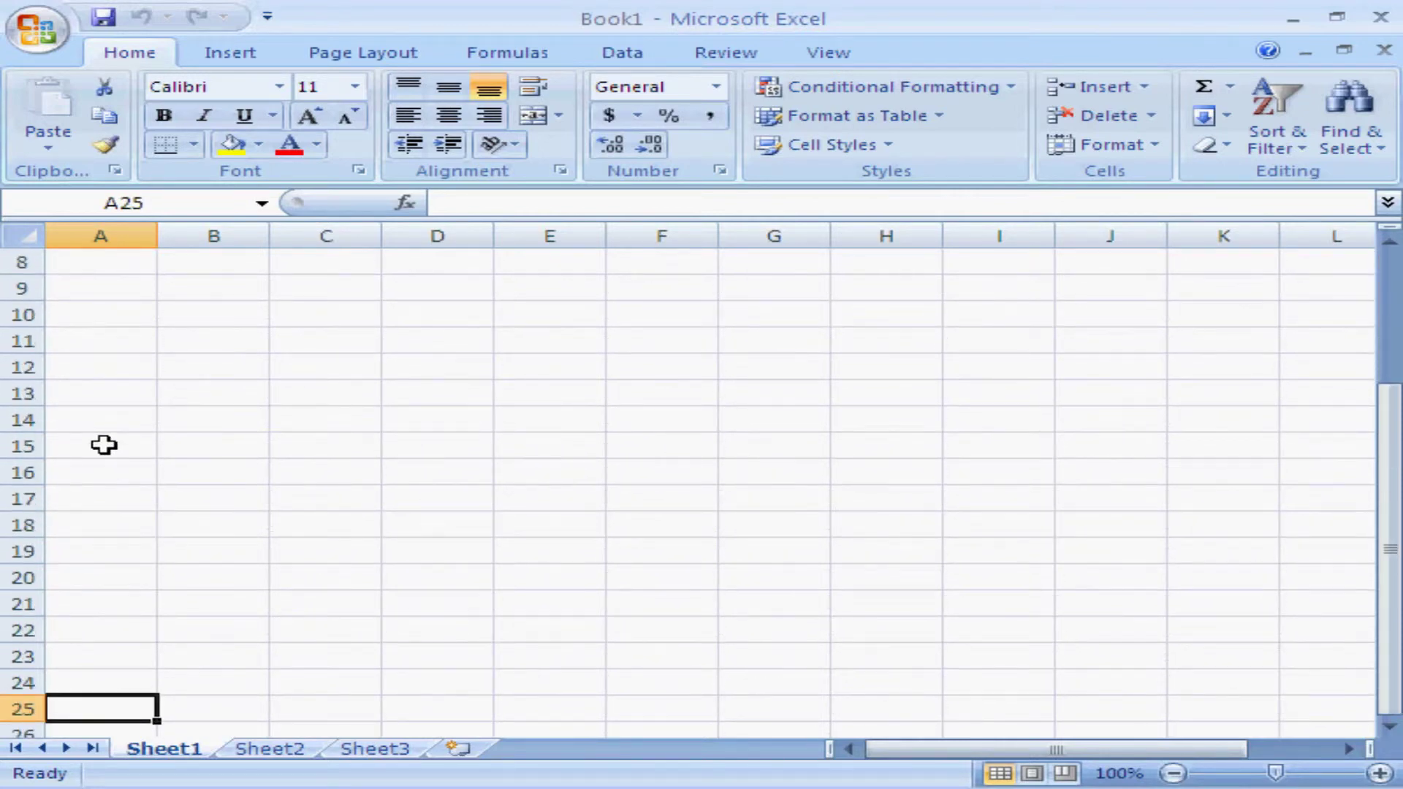
# Step: Jump to the sheet's last row at A1048576, select A1048575 just above it, and return to A1
pyautogui.hotkey('ctrl', 'Down')
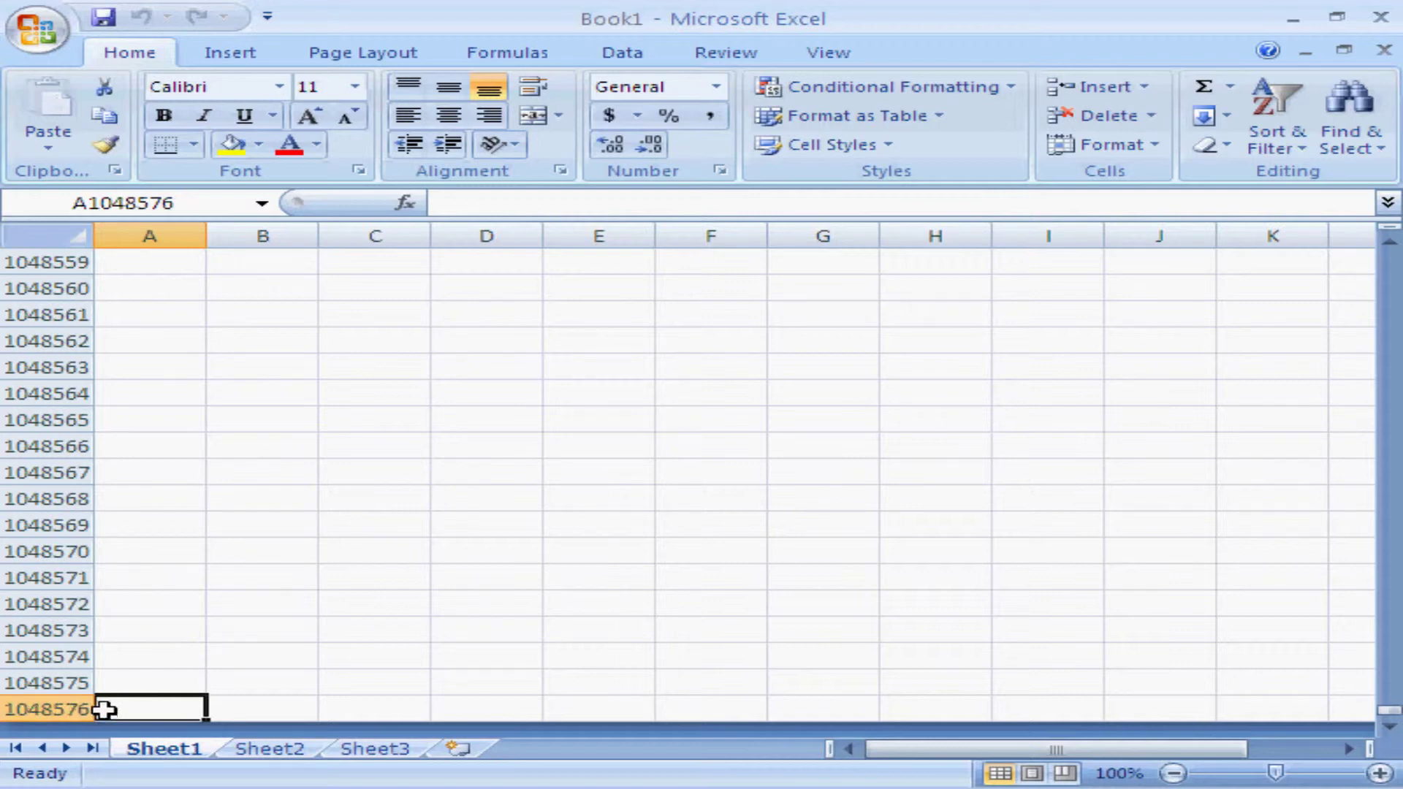
pyautogui.click(173, 673)
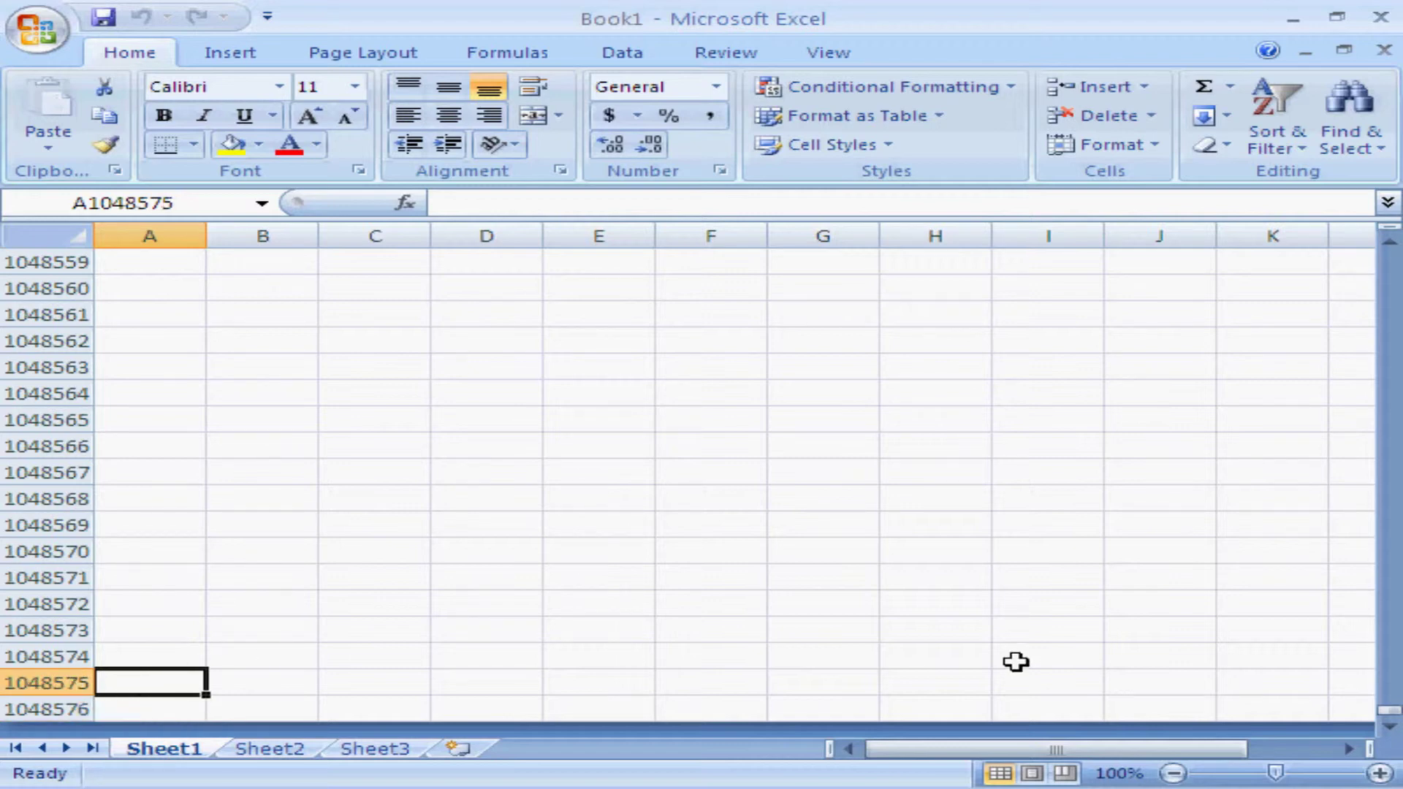
pyautogui.hotkey('ctrl', 'Home')
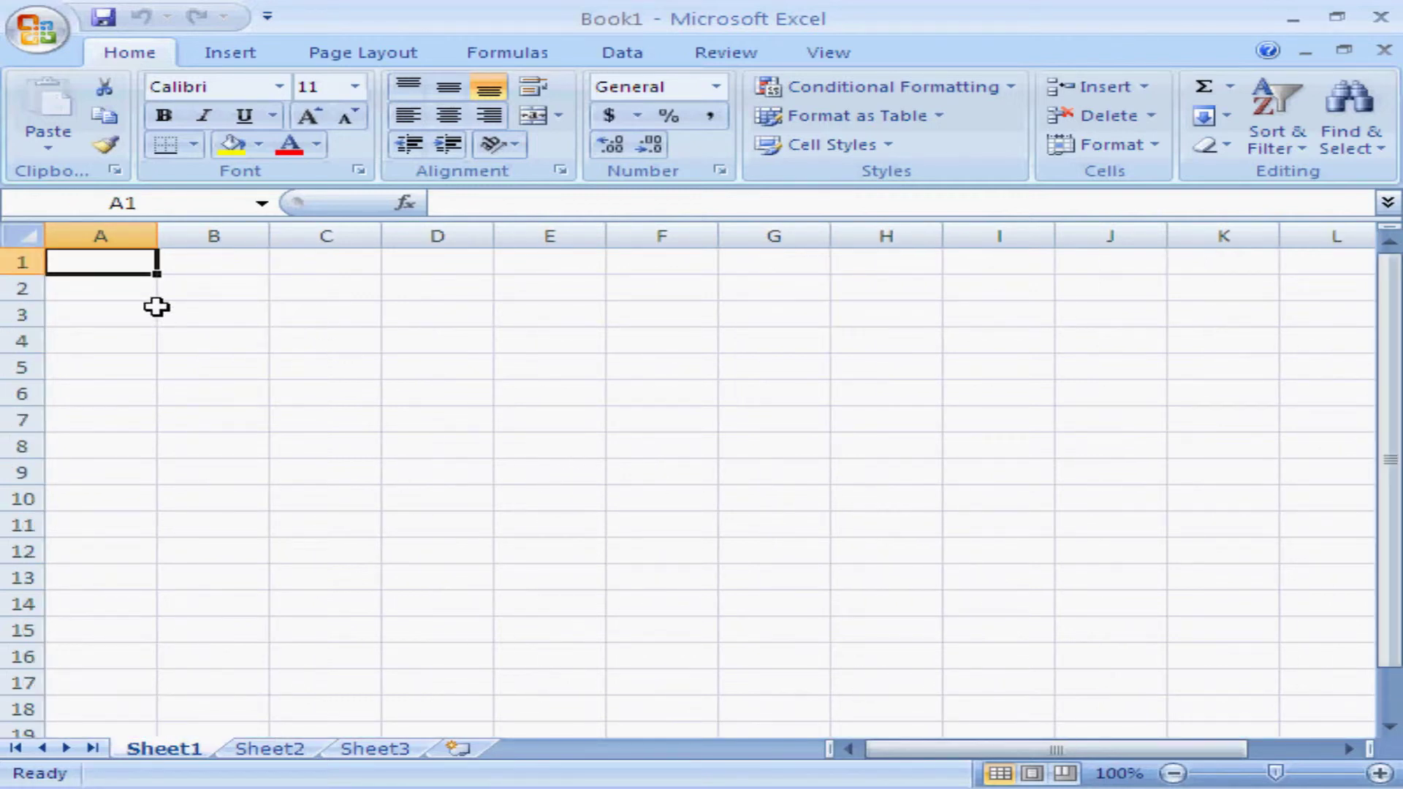
# Step: Select cells B4 and C5, the whole of column C, the whole of row 4, and their intersection cell C4
pyautogui.click(251, 336)
pyautogui.click(365, 358)
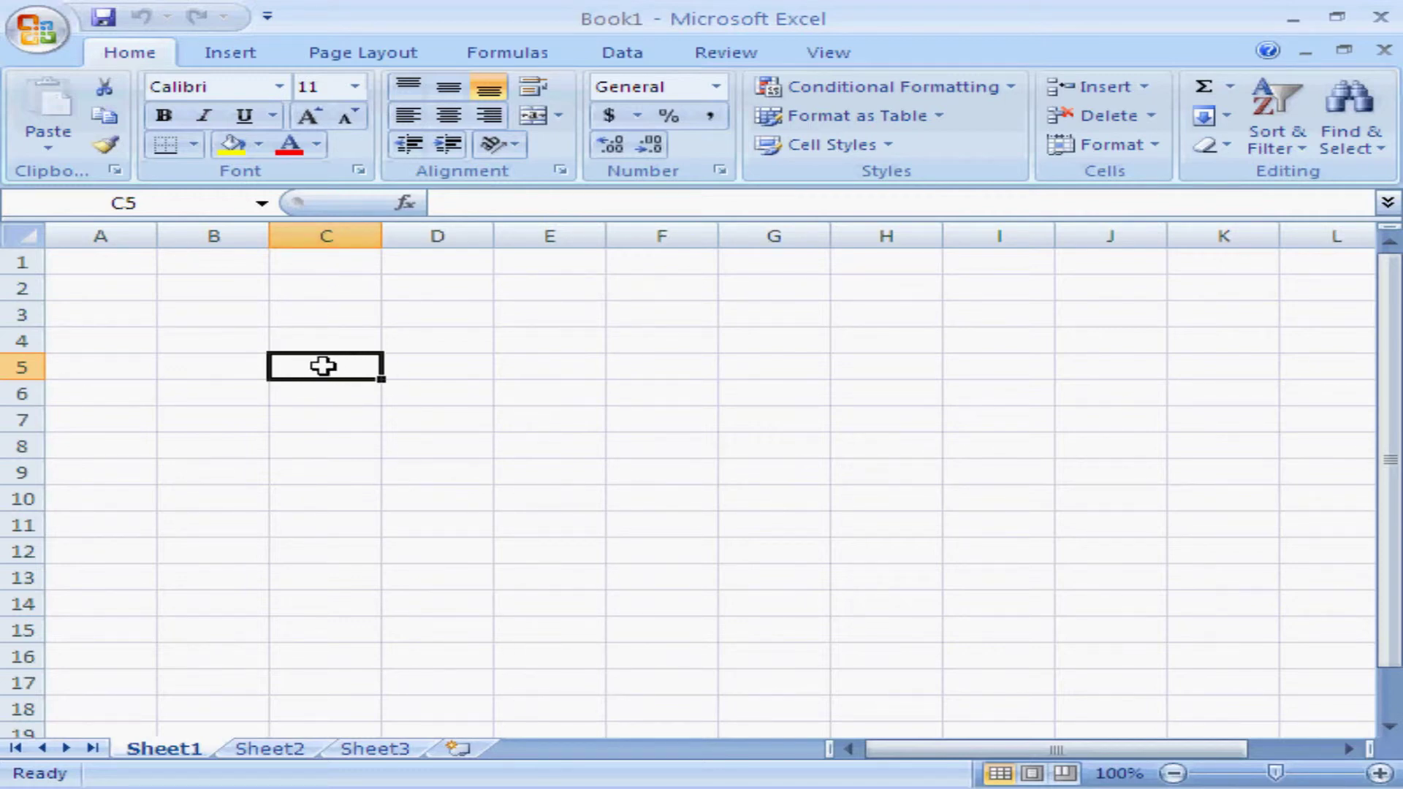
pyautogui.click(329, 233)
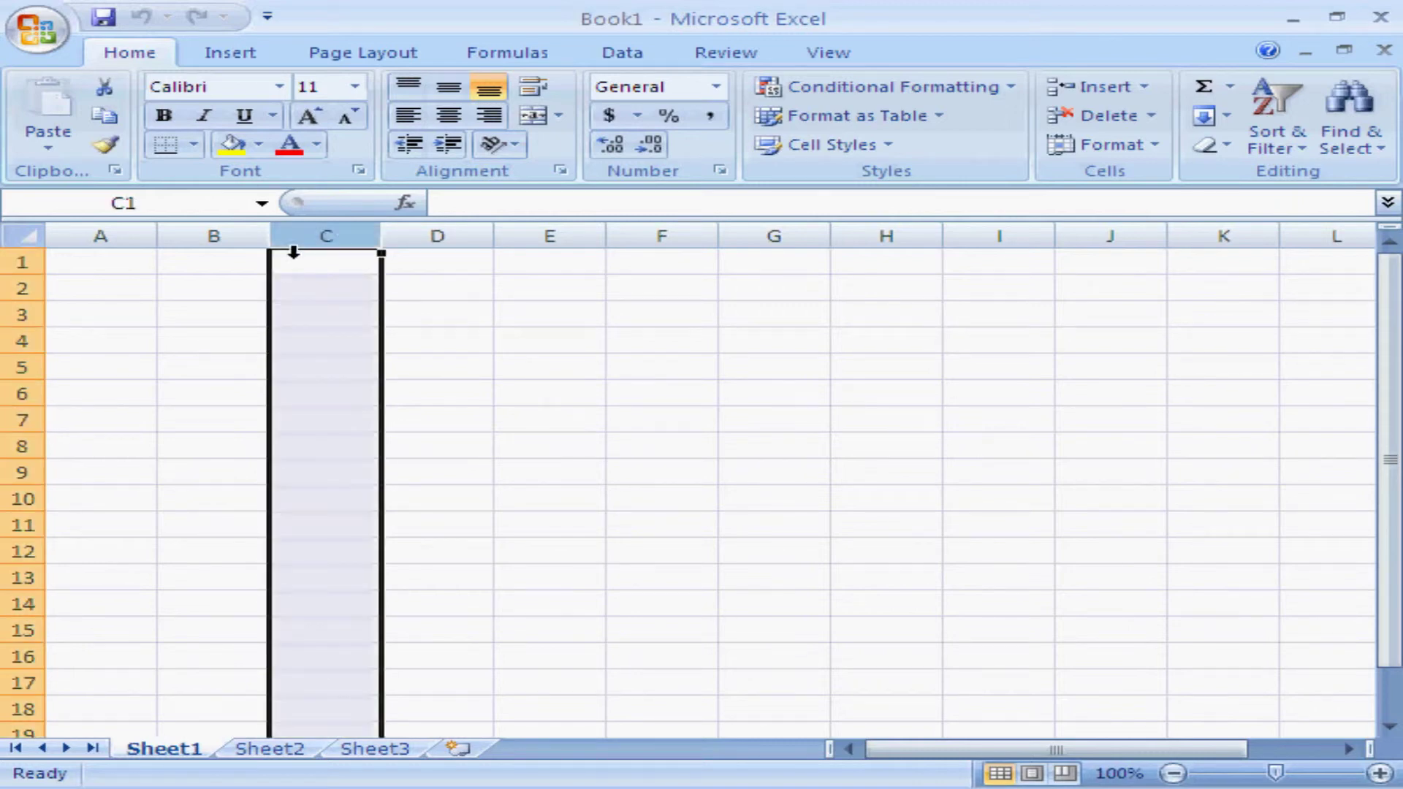
pyautogui.keyDown('ctrl'); pyautogui.click(37, 340); pyautogui.keyUp('ctrl')
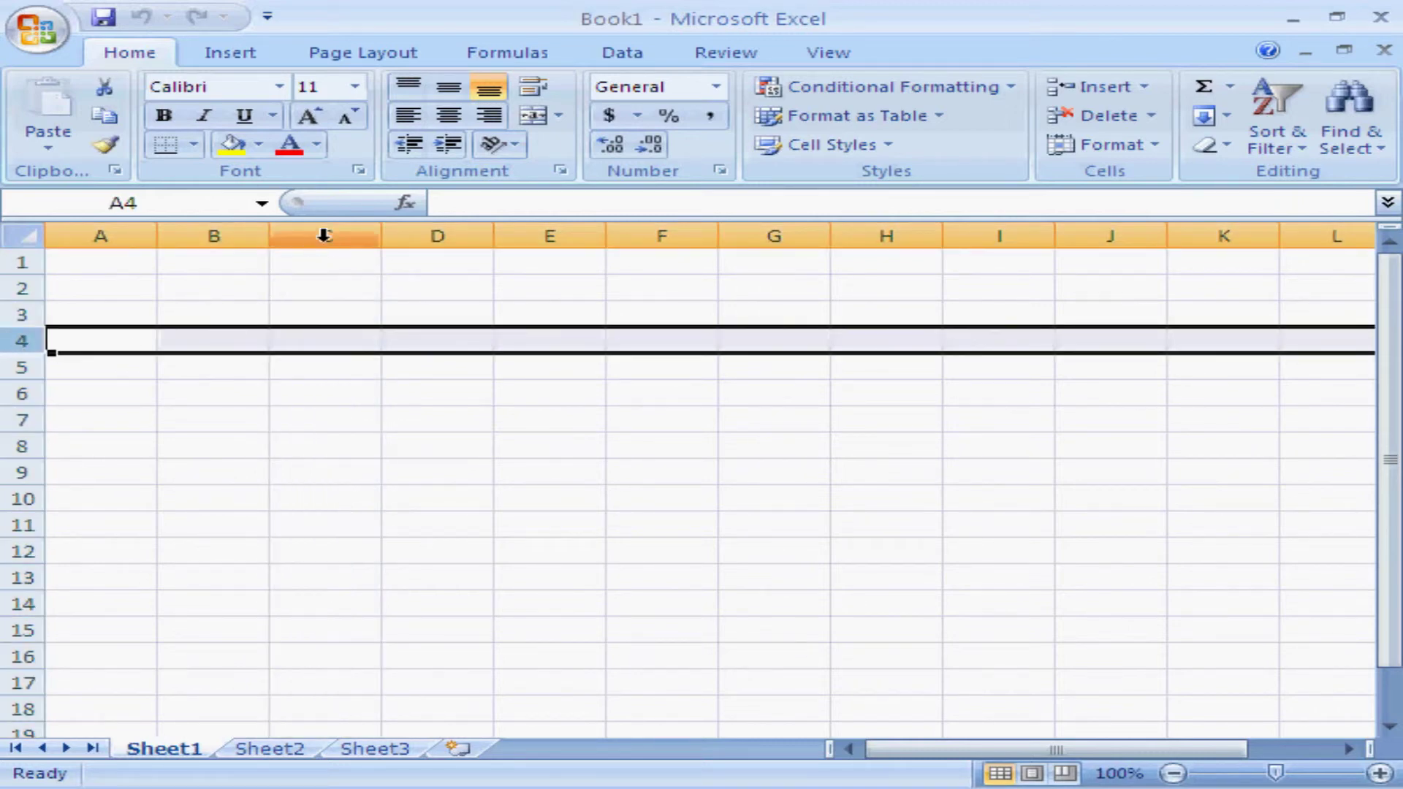
pyautogui.click(326, 330)
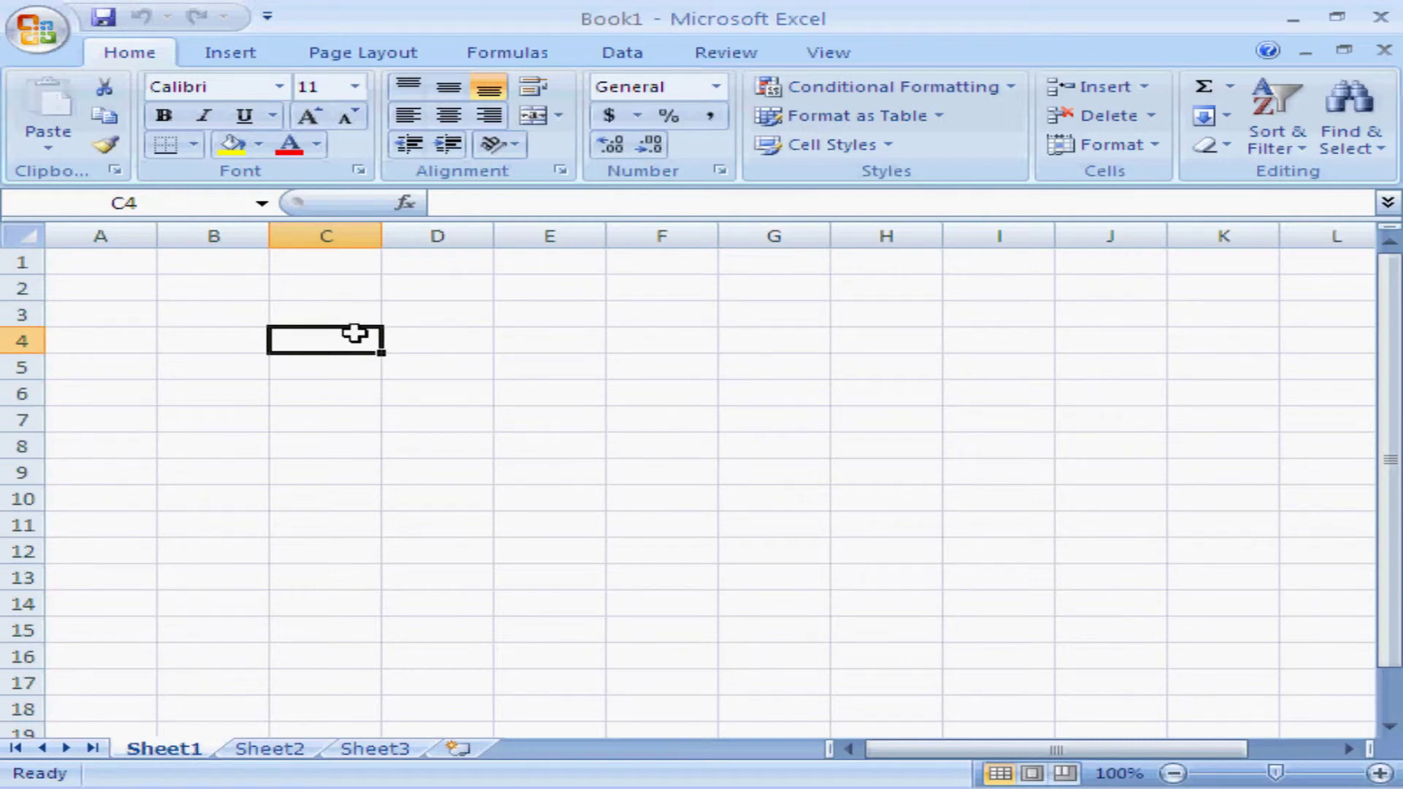
# Step: Select individual cells D4, C4, F9, F7 and E6 in turn
pyautogui.click(404, 341)
pyautogui.click(349, 339)
pyautogui.click(615, 481)
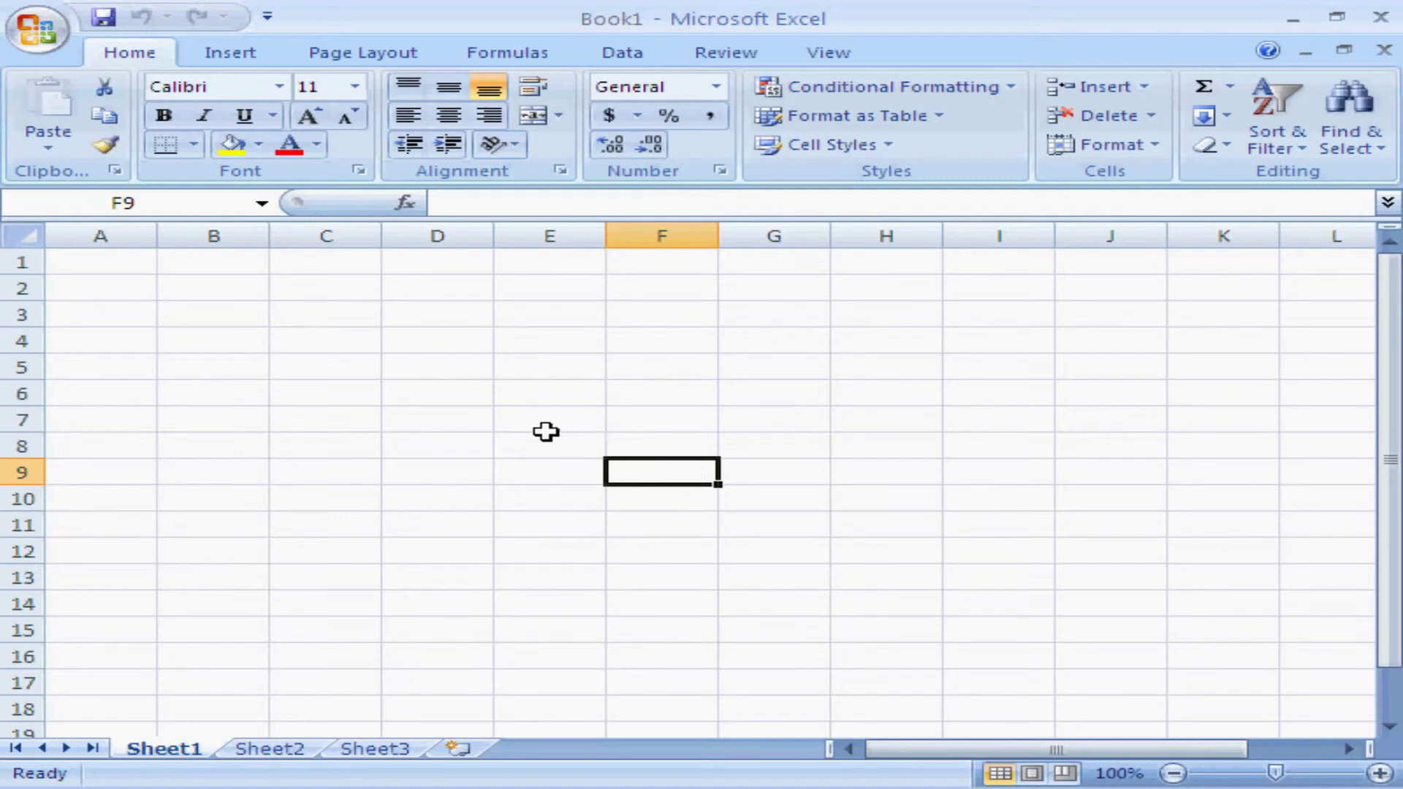
pyautogui.click(658, 409)
pyautogui.click(504, 383)
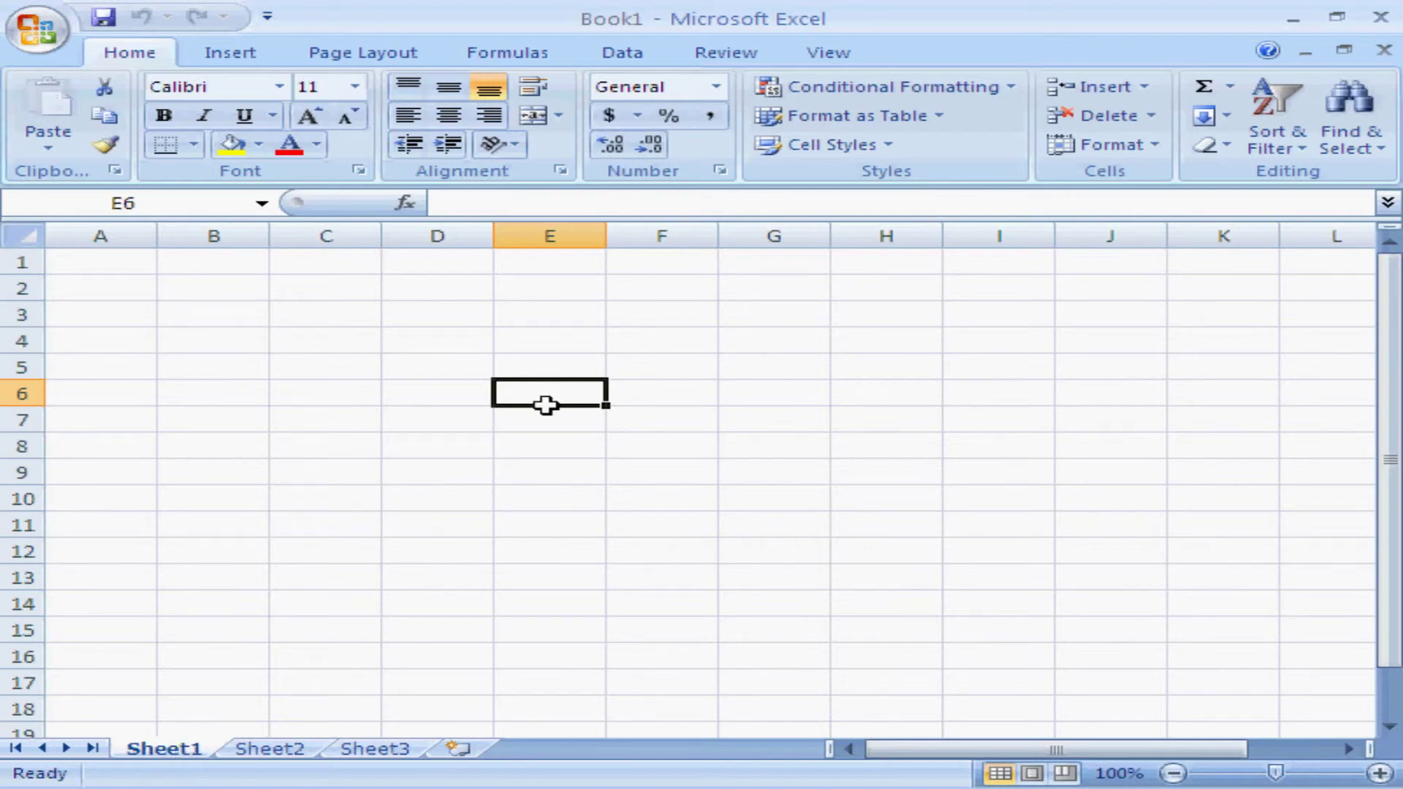
# Step: Enter 456 in E3 and 678 in E4, and move the selection between the two cells
pyautogui.click(519, 320)
pyautogui.write('456')
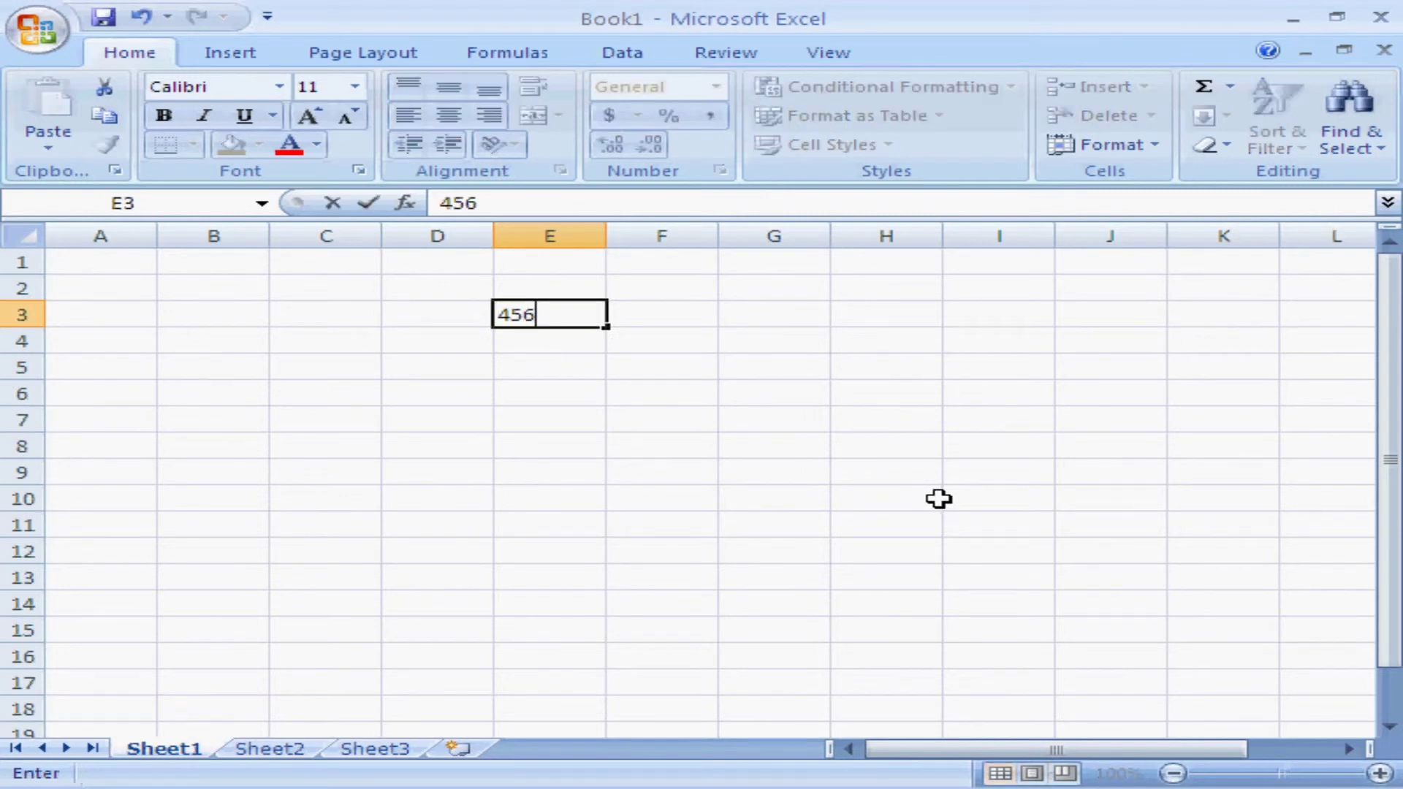
pyautogui.press('Return')
pyautogui.write('678')
pyautogui.press('Return')
pyautogui.press('Up')
pyautogui.press('Up')
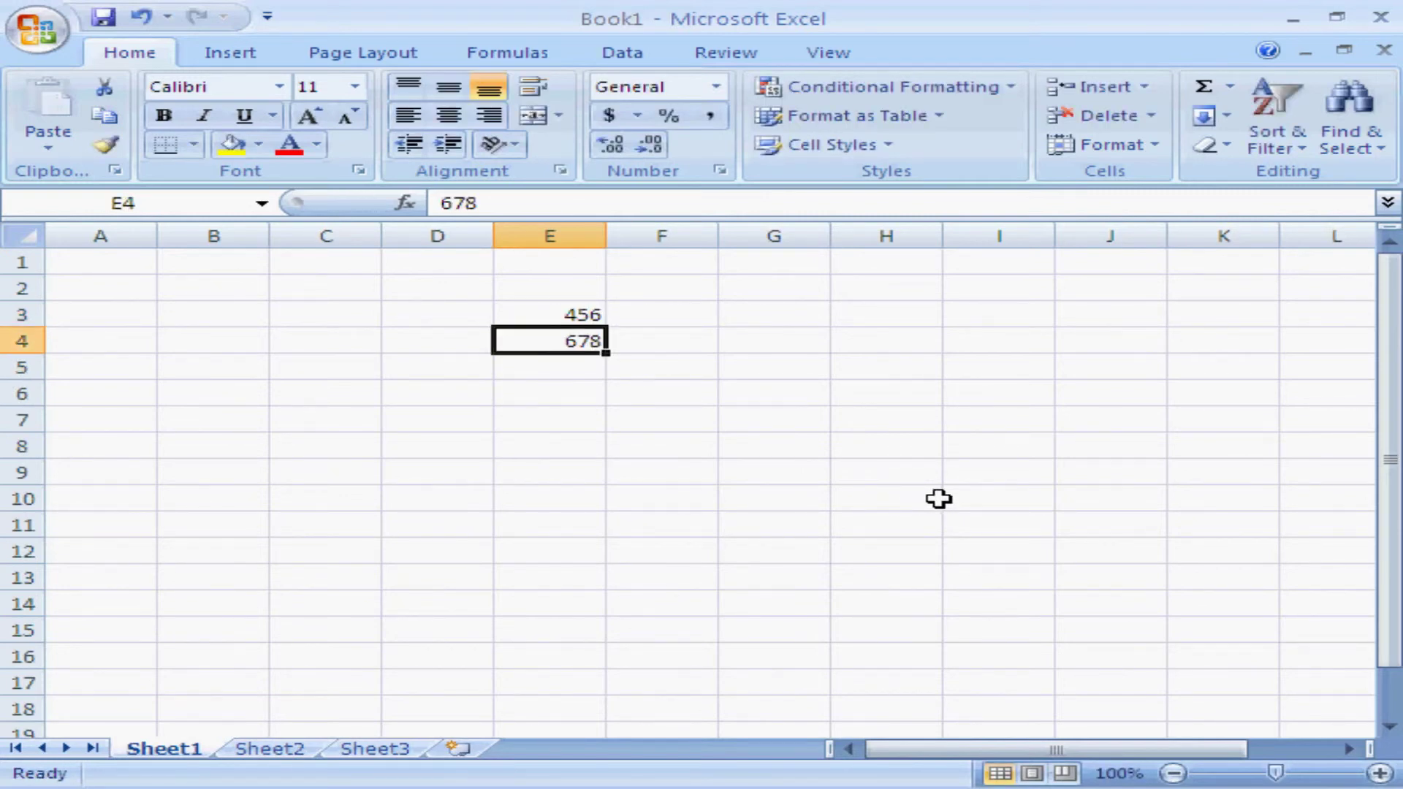
pyautogui.press('Down')
pyautogui.press('Up')
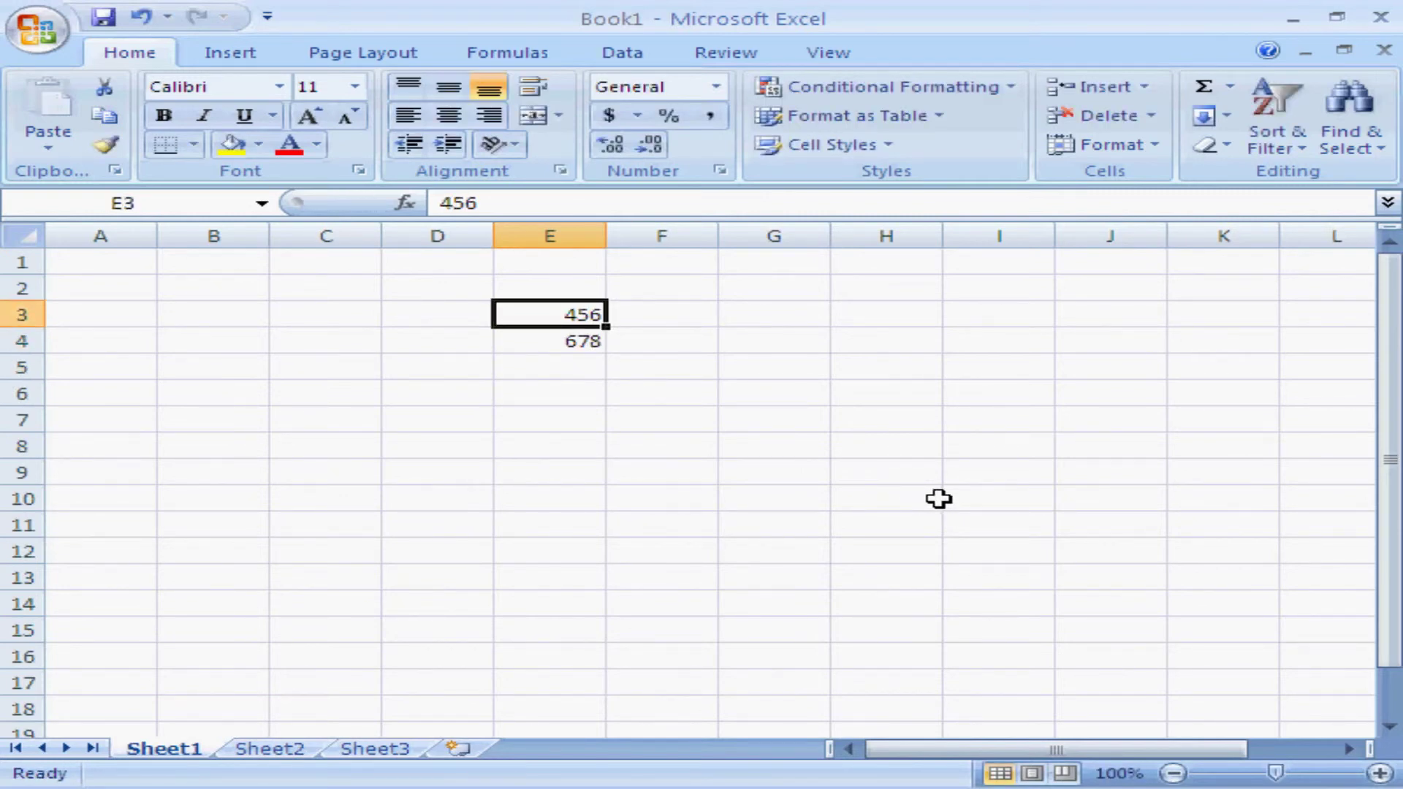
# Step: Clear the numbers from cells E3 and E4
pyautogui.press('Down')
pyautogui.press('Up')
pyautogui.press('Delete')
pyautogui.press('Down')
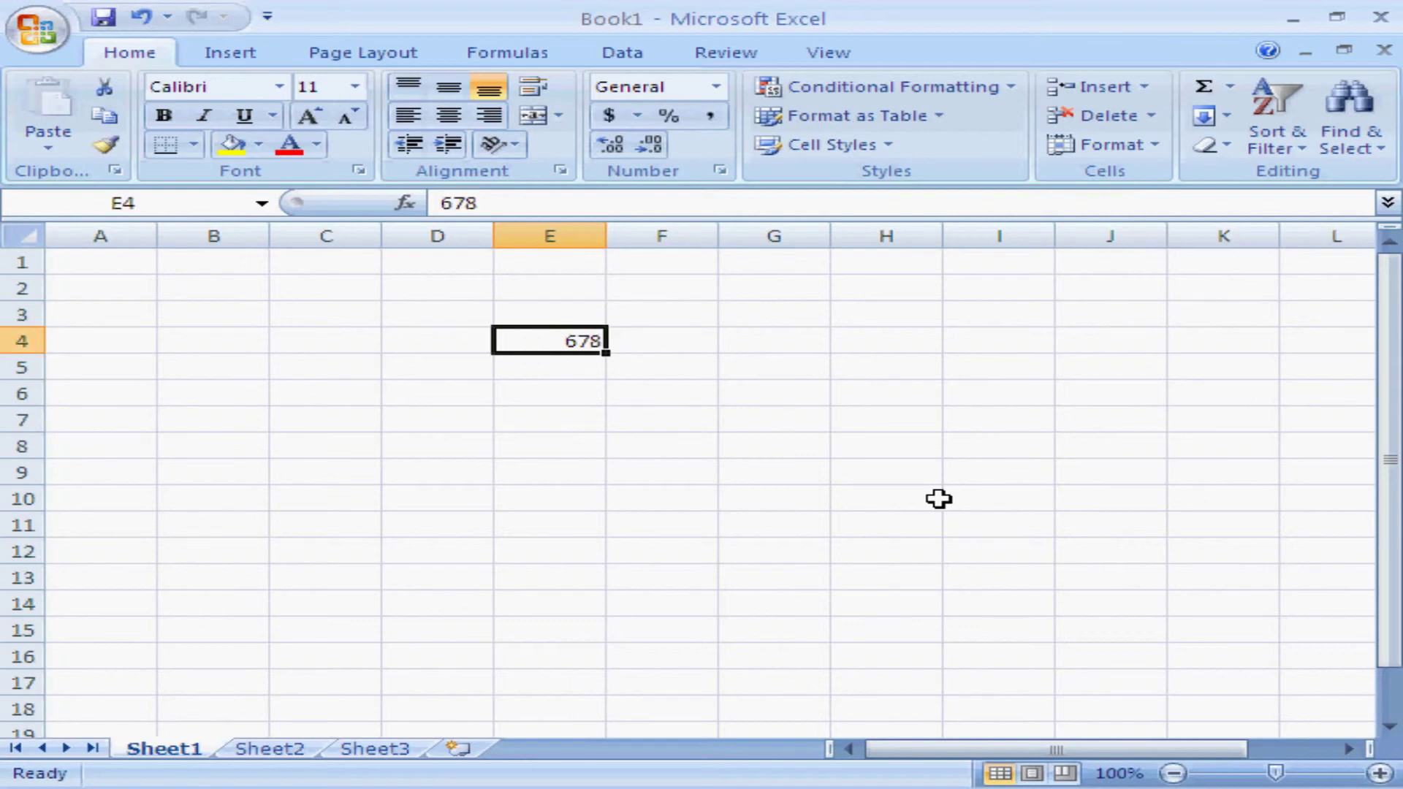
pyautogui.press('Delete')
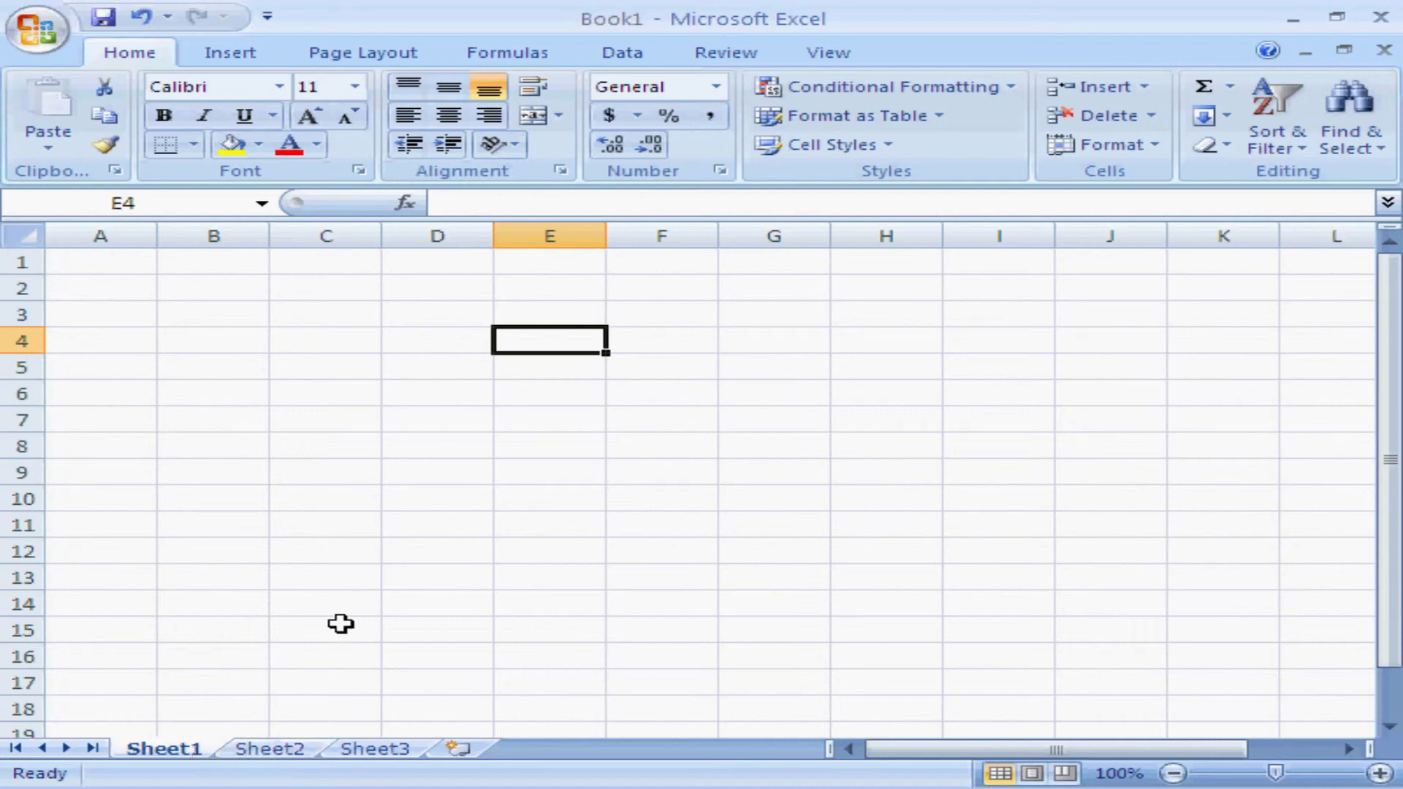
# Step: Enter the sample text sdfgsdfg in E4 and sdfg in E12 of Sheet1
pyautogui.write('sdfgsdfg')
pyautogui.click(503, 547)
pyautogui.write('sdfg')
pyautogui.click(517, 470)
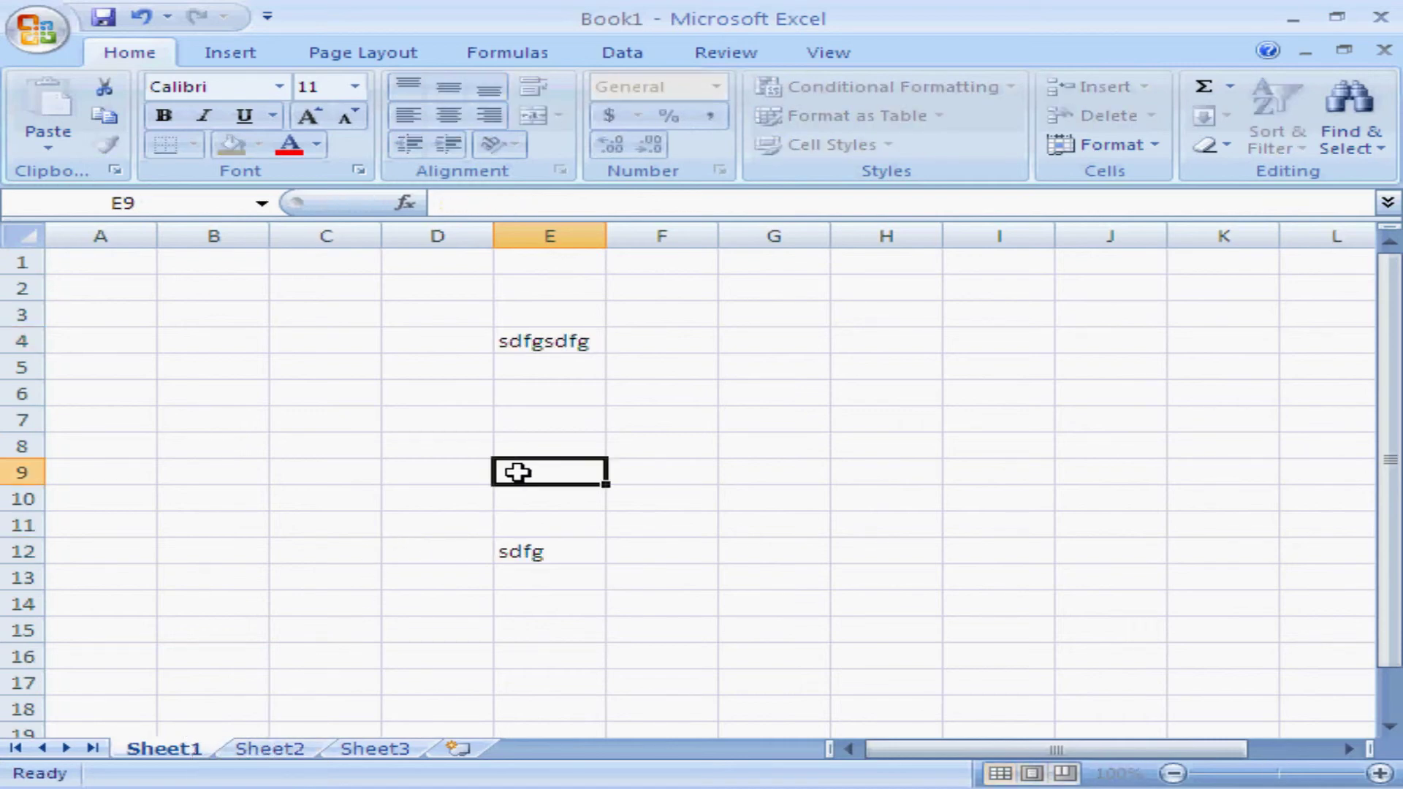
# Step: On Sheet2, enter the sample text dfgh in A1, dgh in D8 and dfgh in E9
pyautogui.click(278, 753)
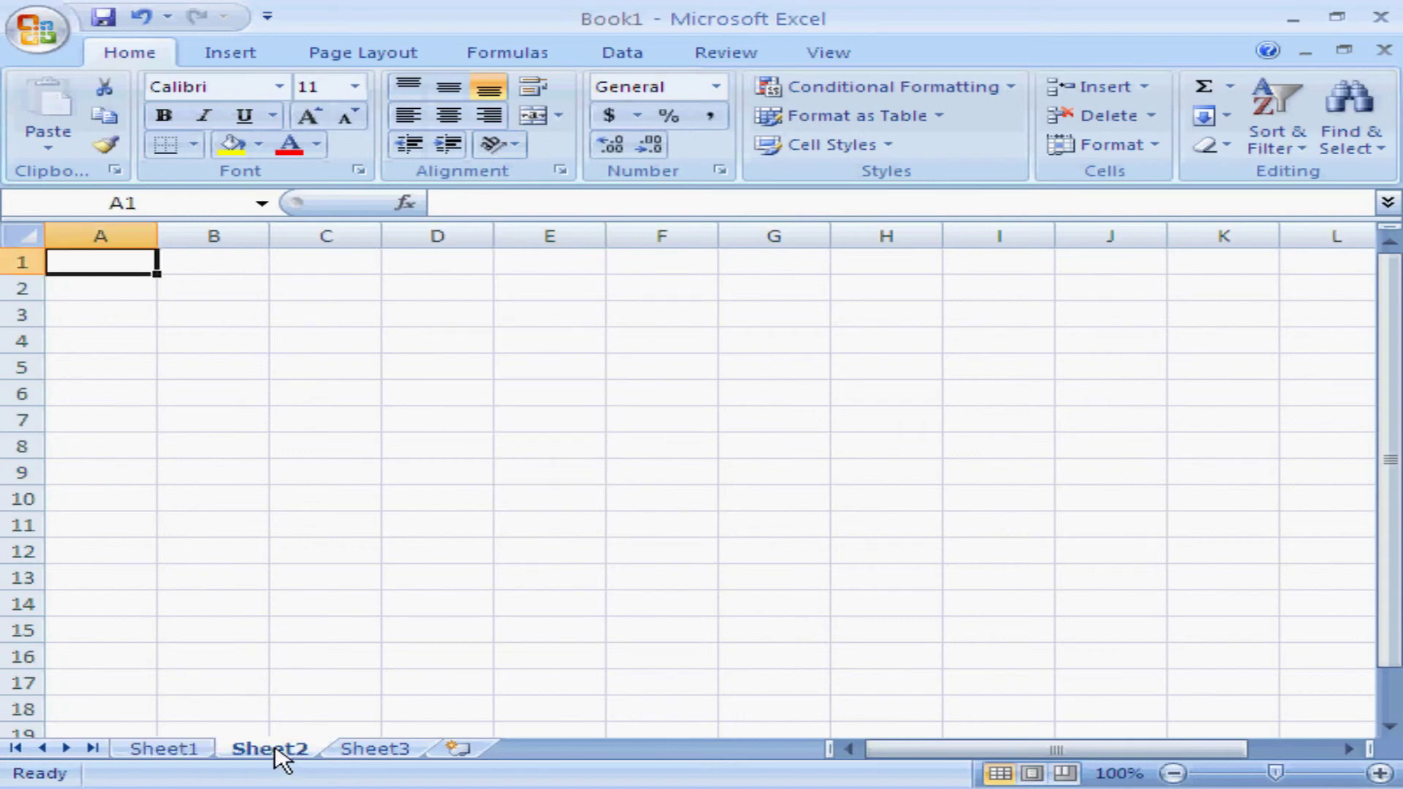
pyautogui.write('dfgh')
pyautogui.click(400, 437)
pyautogui.write('dgh')
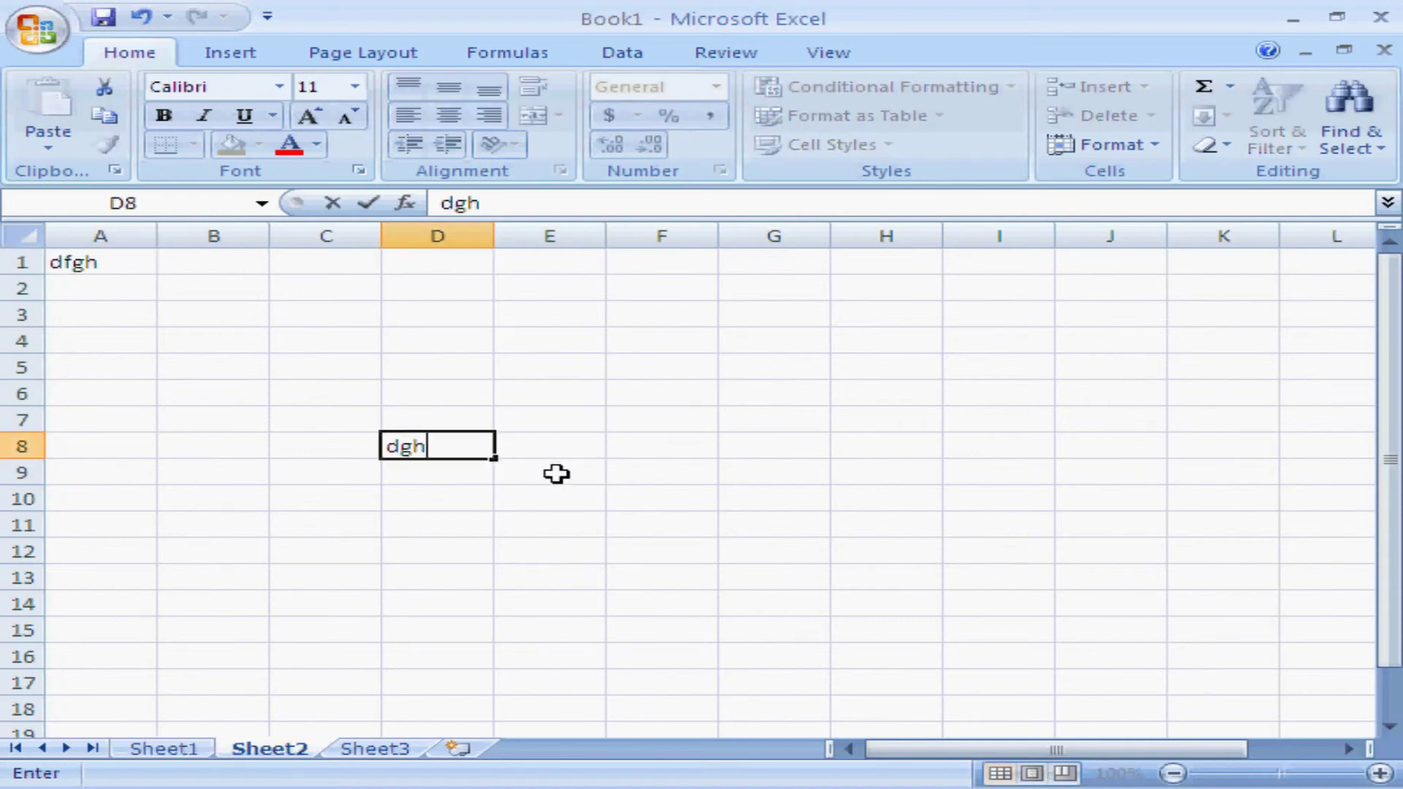
pyautogui.click(562, 475)
pyautogui.write('dfgh')
pyautogui.click(643, 542)
# Step: On Sheet3, enter sdfg in each of the cells C8 through C11
pyautogui.click(407, 752)
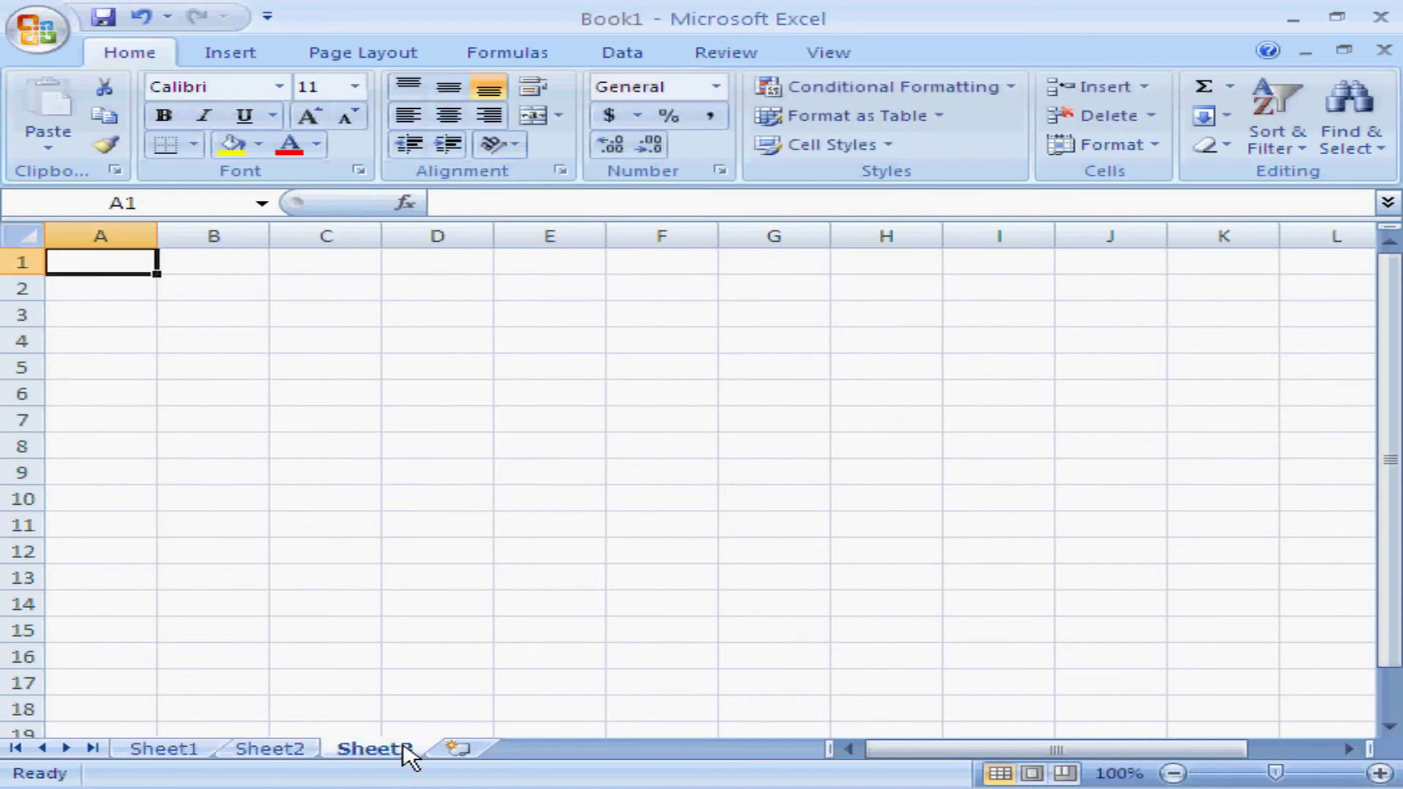
pyautogui.click(371, 442)
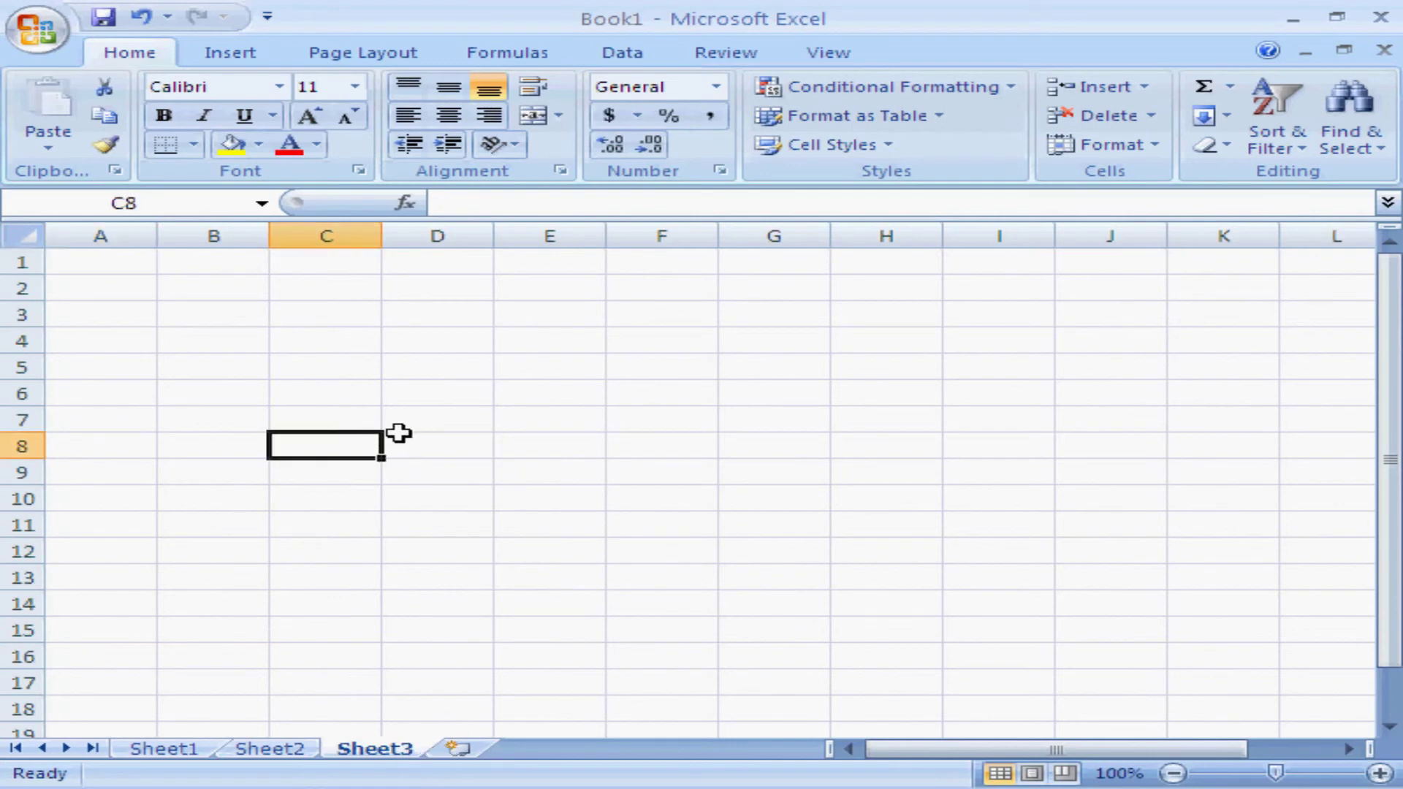
pyautogui.write('sdfg')
pyautogui.press('Return')
pyautogui.write('sdfg')
pyautogui.press('Return')
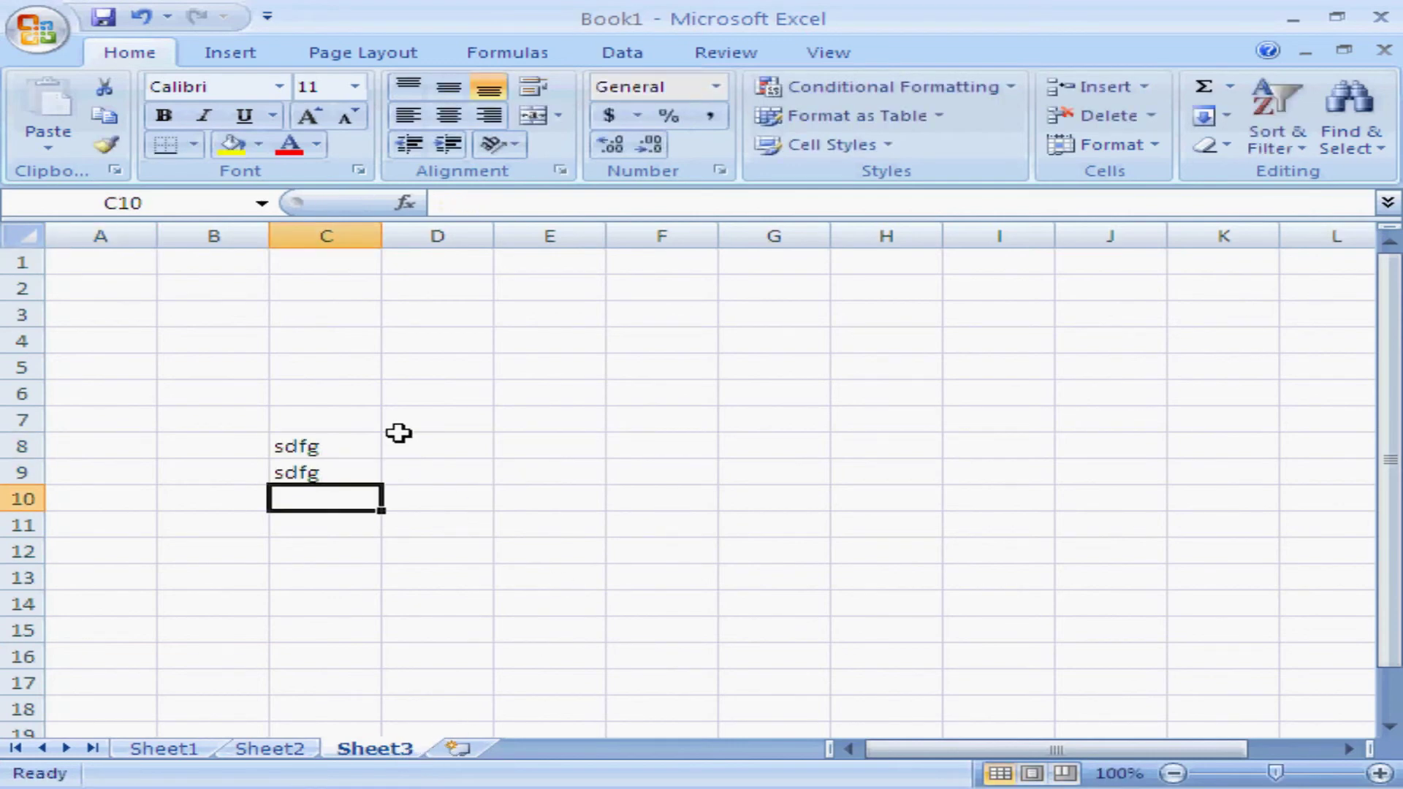
pyautogui.write('sdfg')
pyautogui.press('Return')
pyautogui.write('sdfg')
pyautogui.press('Return')
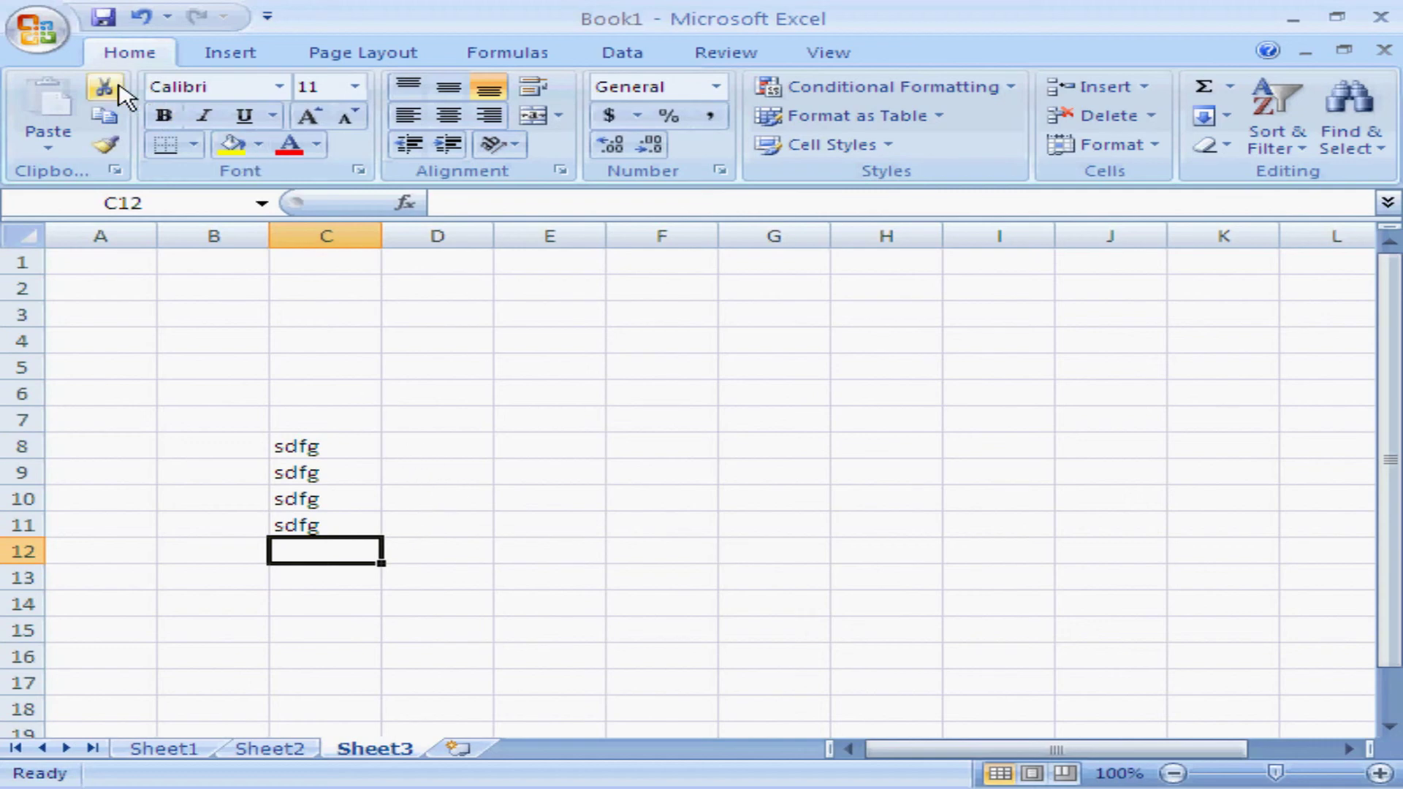
# Step: Save the workbook in My Documents as abc in the Excel Workbook format, viewing the available file types first
pyautogui.click(33, 41)
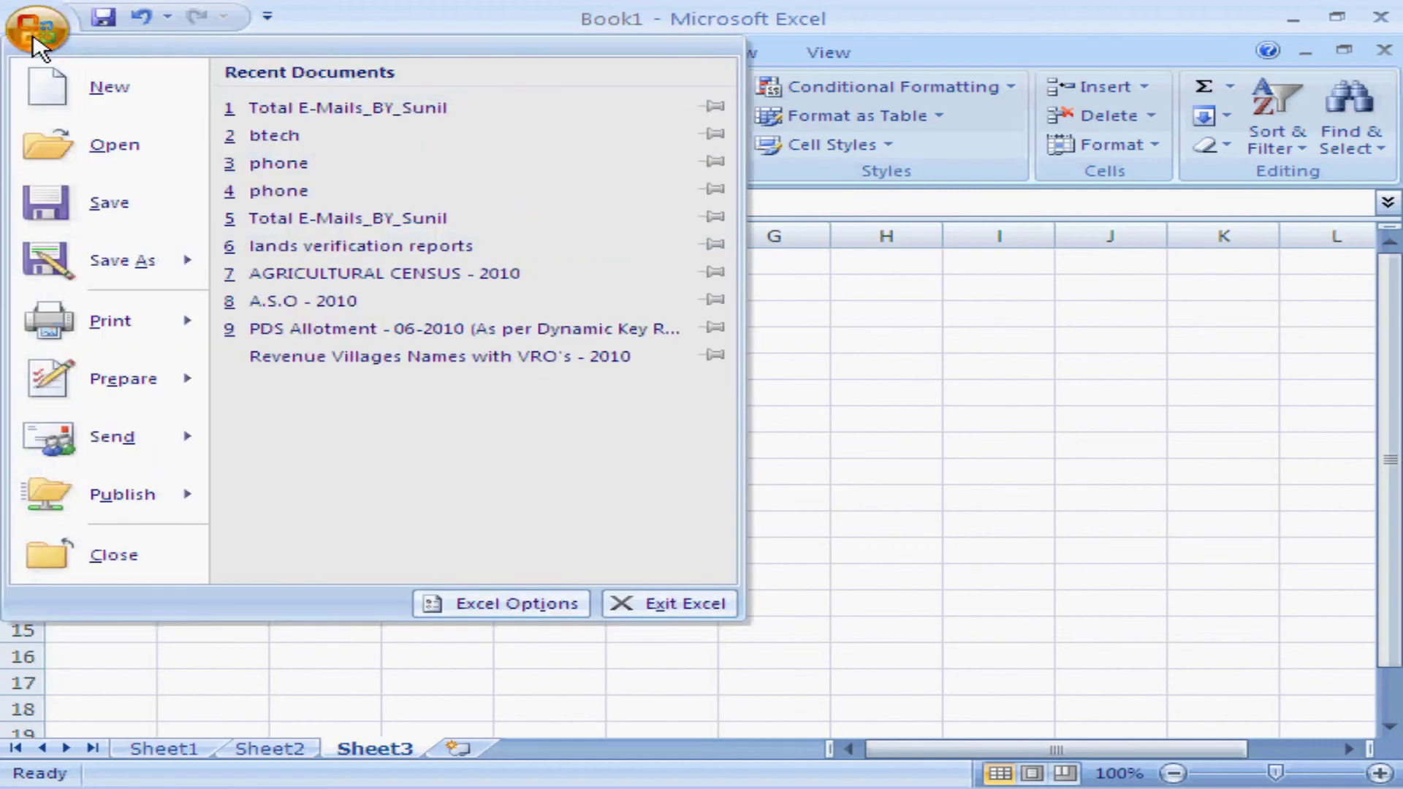
pyautogui.click(121, 219)
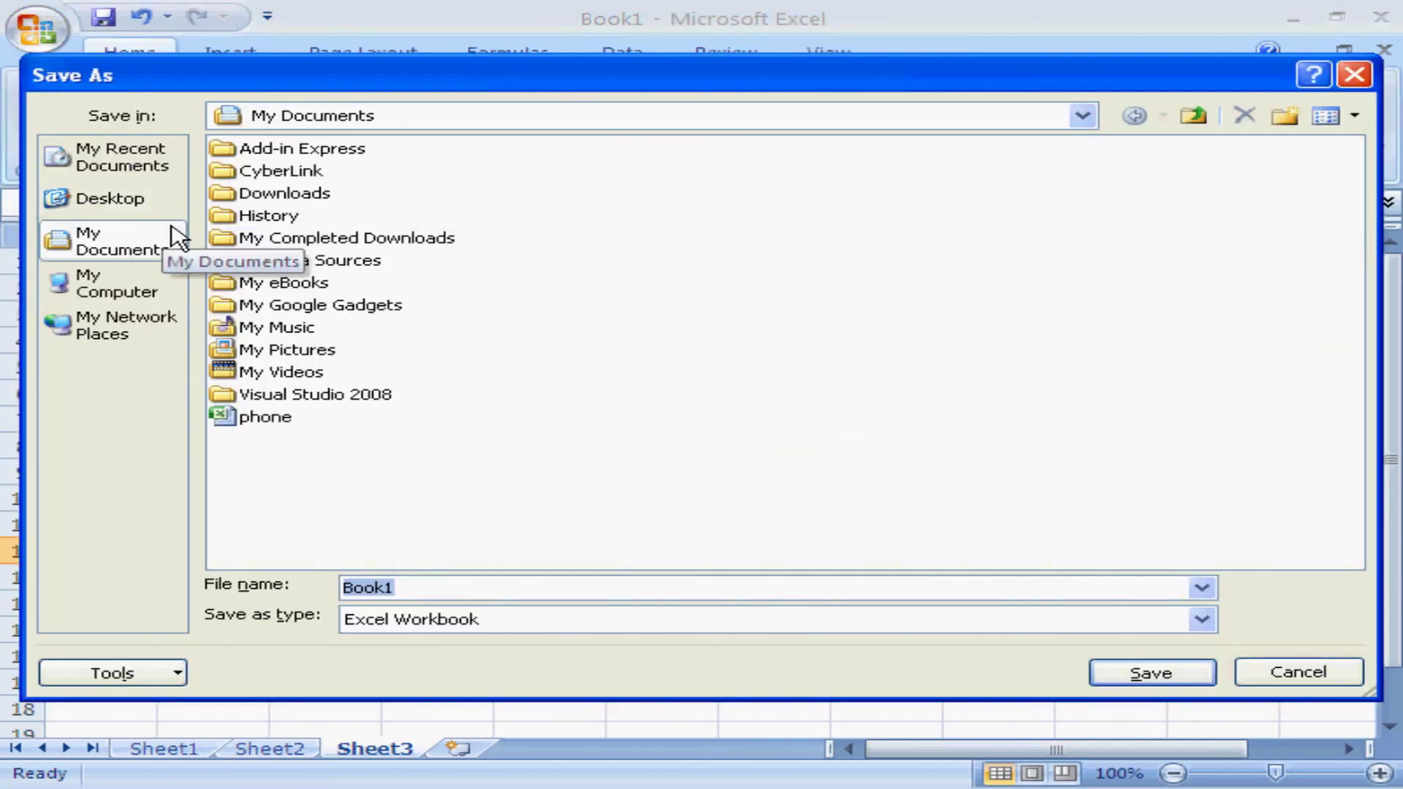
pyautogui.click(1209, 626)
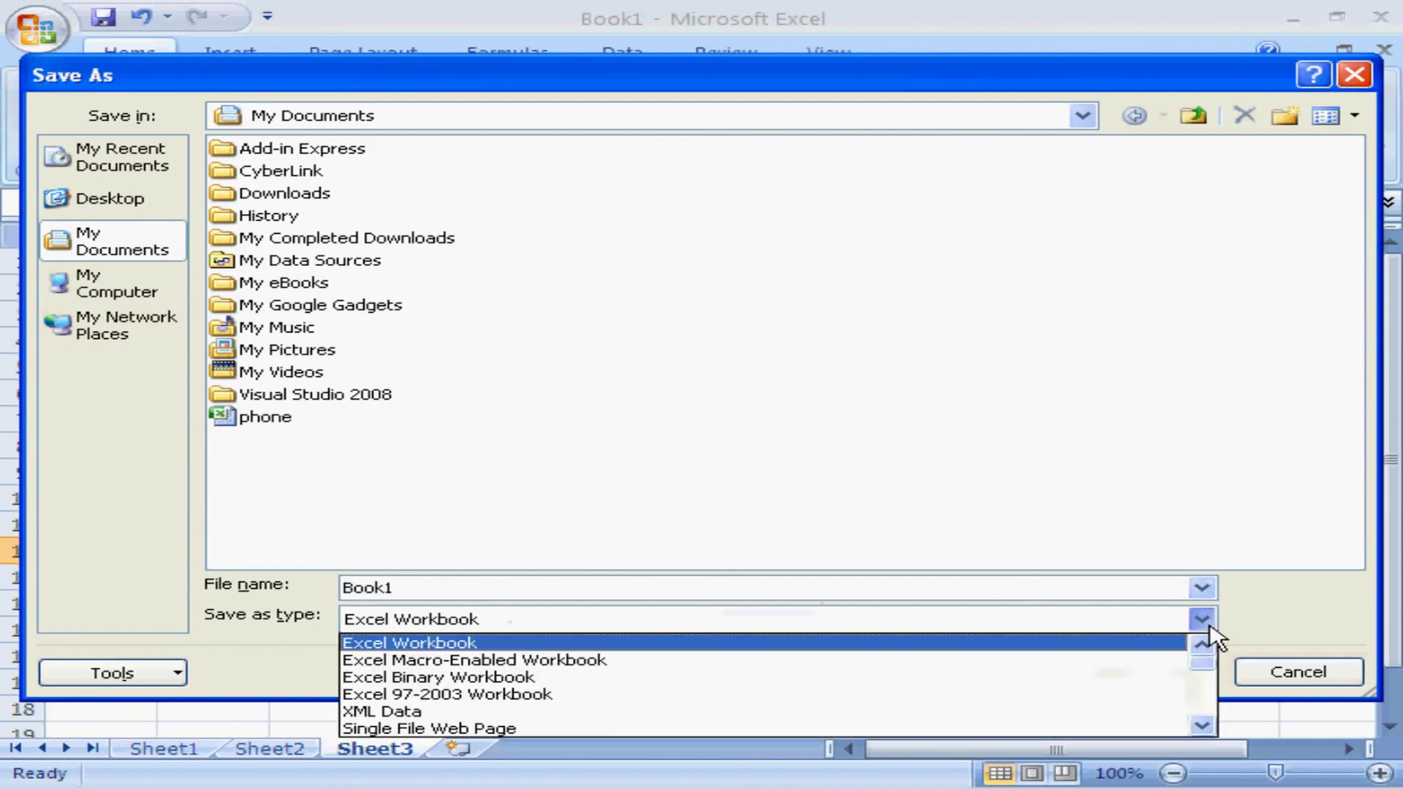
pyautogui.click(1277, 629)
pyautogui.click(442, 586)
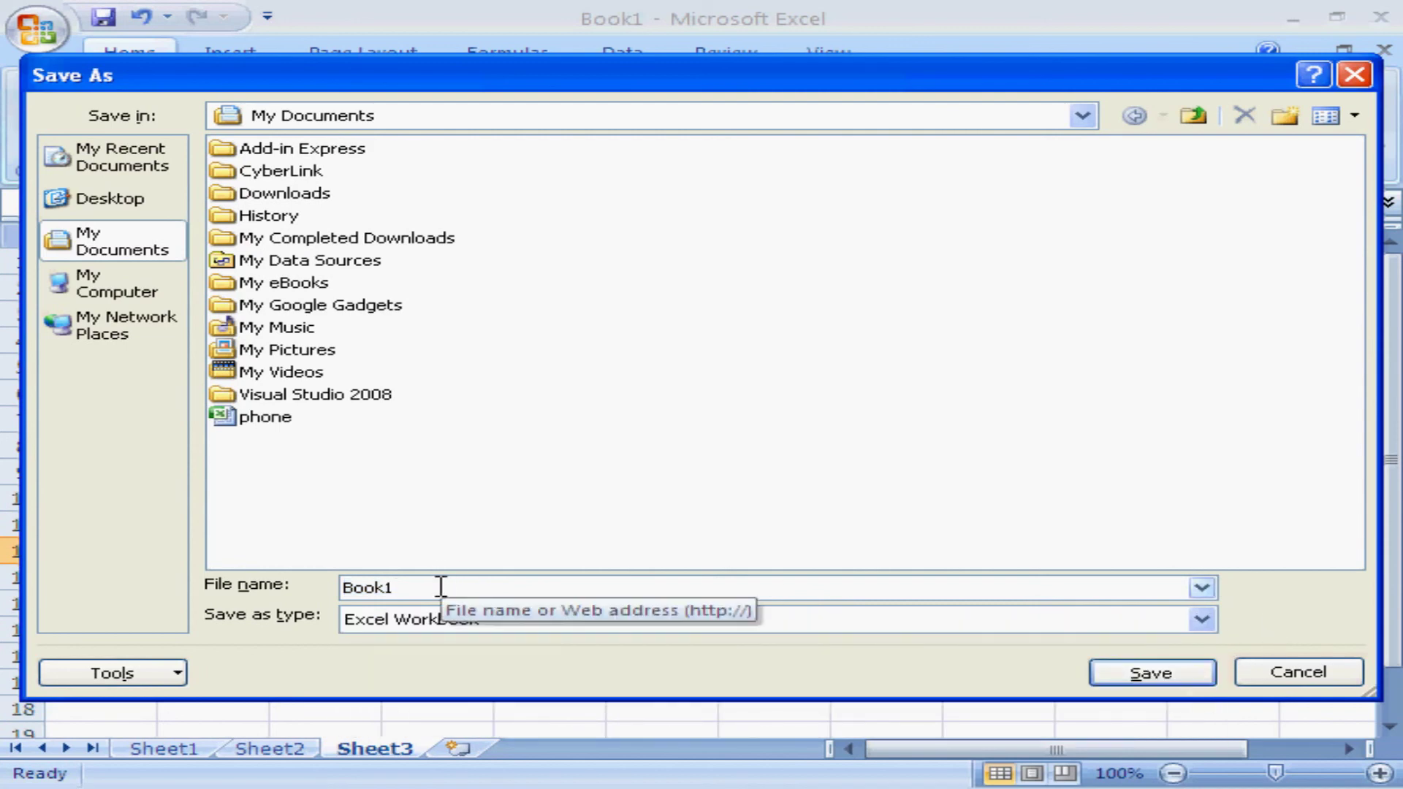
pyautogui.moveTo(441, 587); pyautogui.dragTo(350, 604)
pyautogui.write('abc')
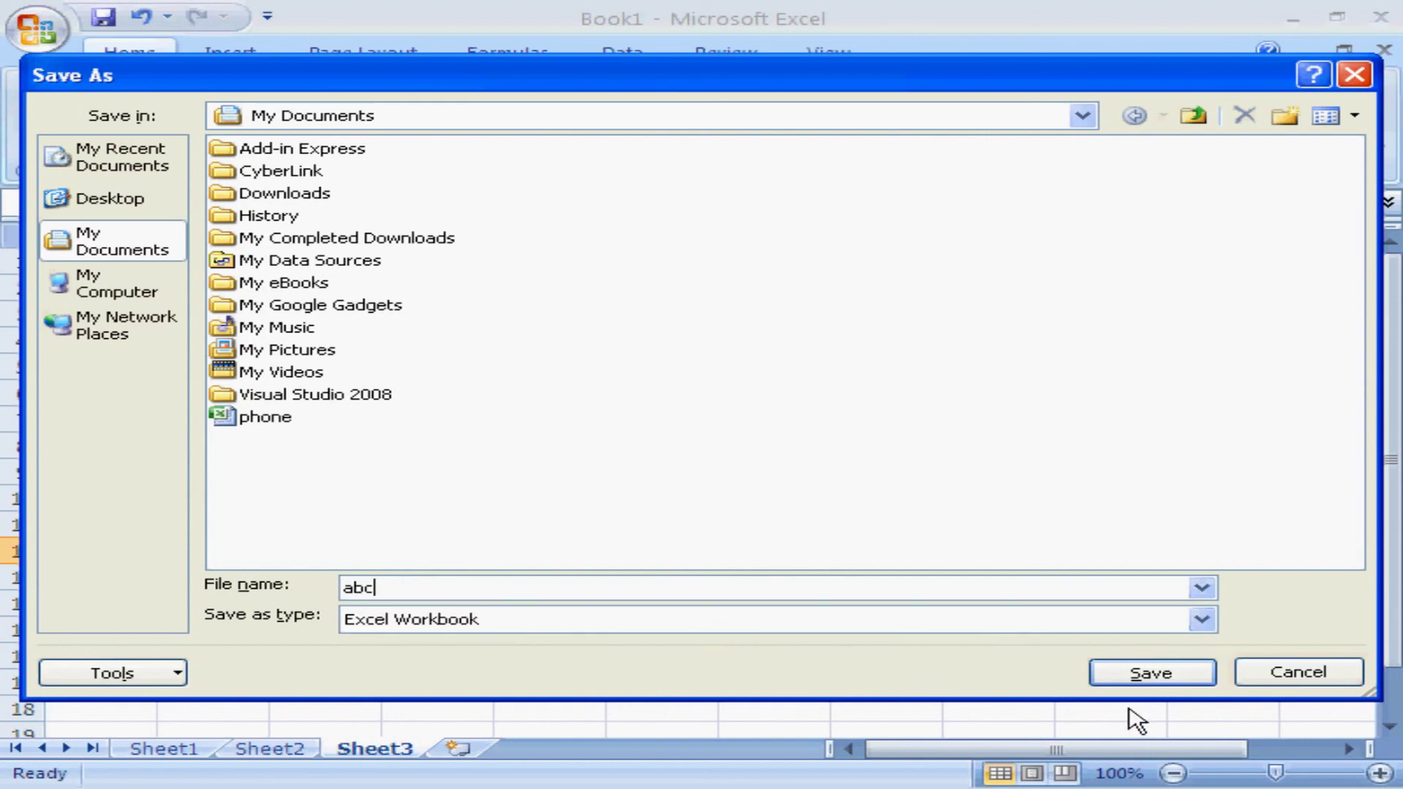
pyautogui.click(1149, 675)
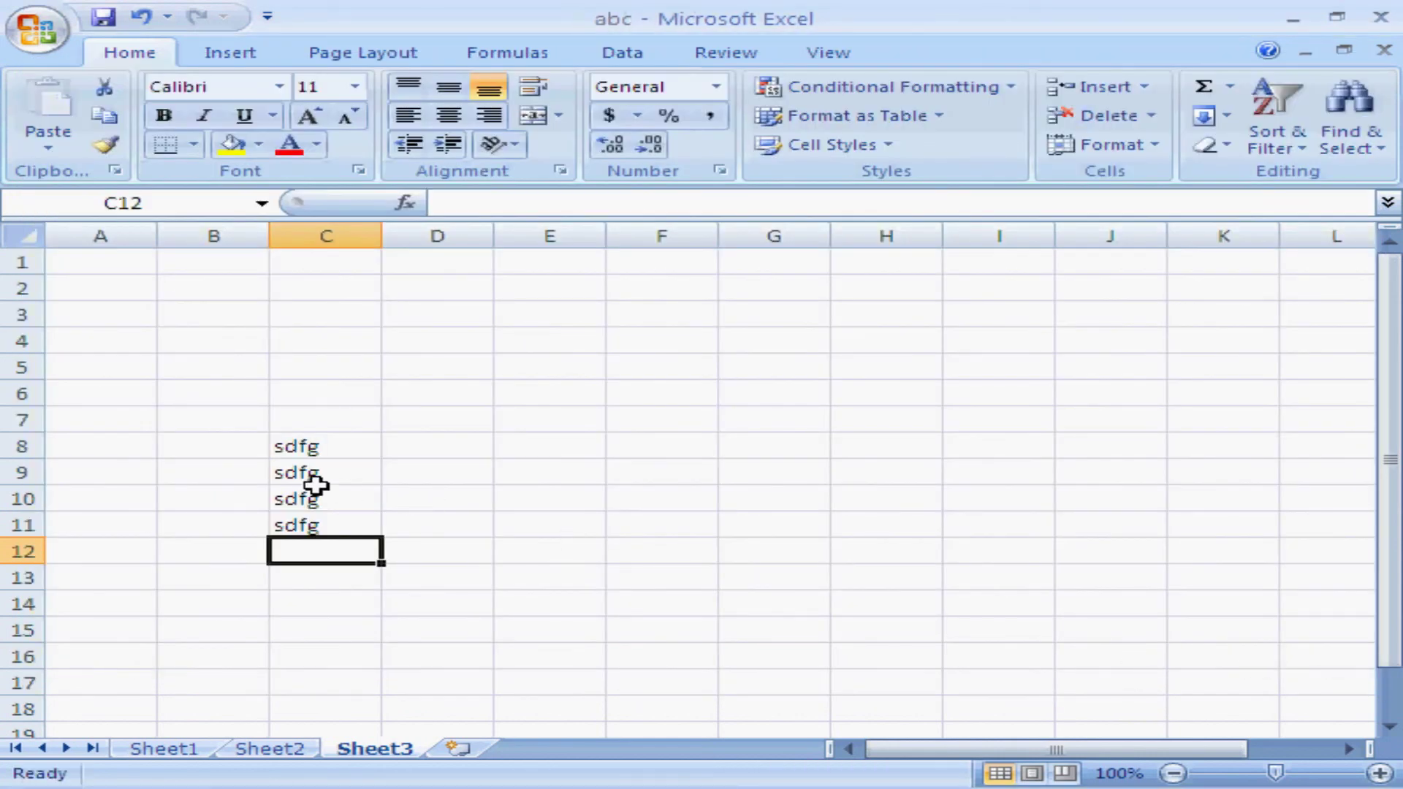
# Step: Select the filled cells C8 through C11 of Sheet3 in turn, return to C8, and select the empty cell B8
pyautogui.click(307, 455)
pyautogui.click(300, 480)
pyautogui.click(298, 506)
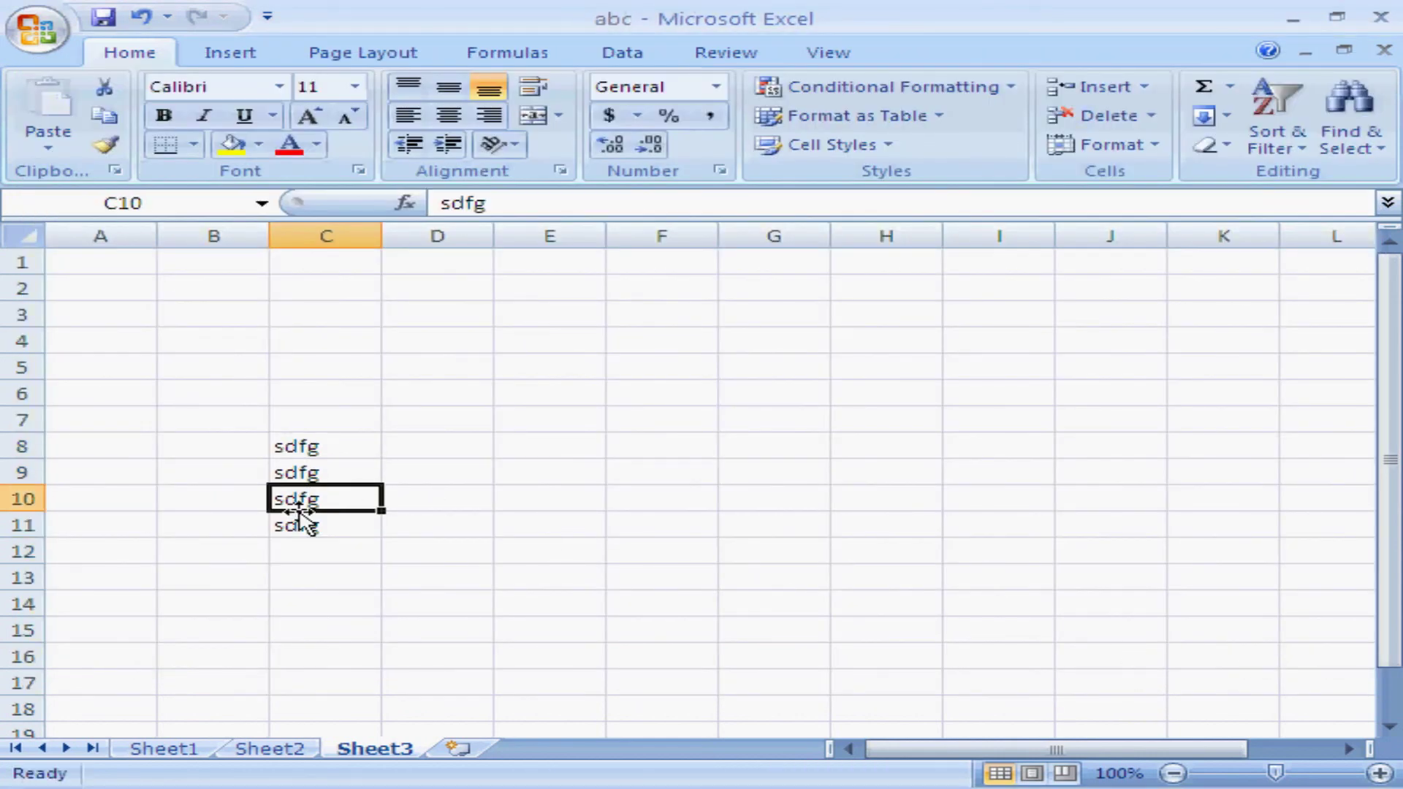
pyautogui.click(299, 523)
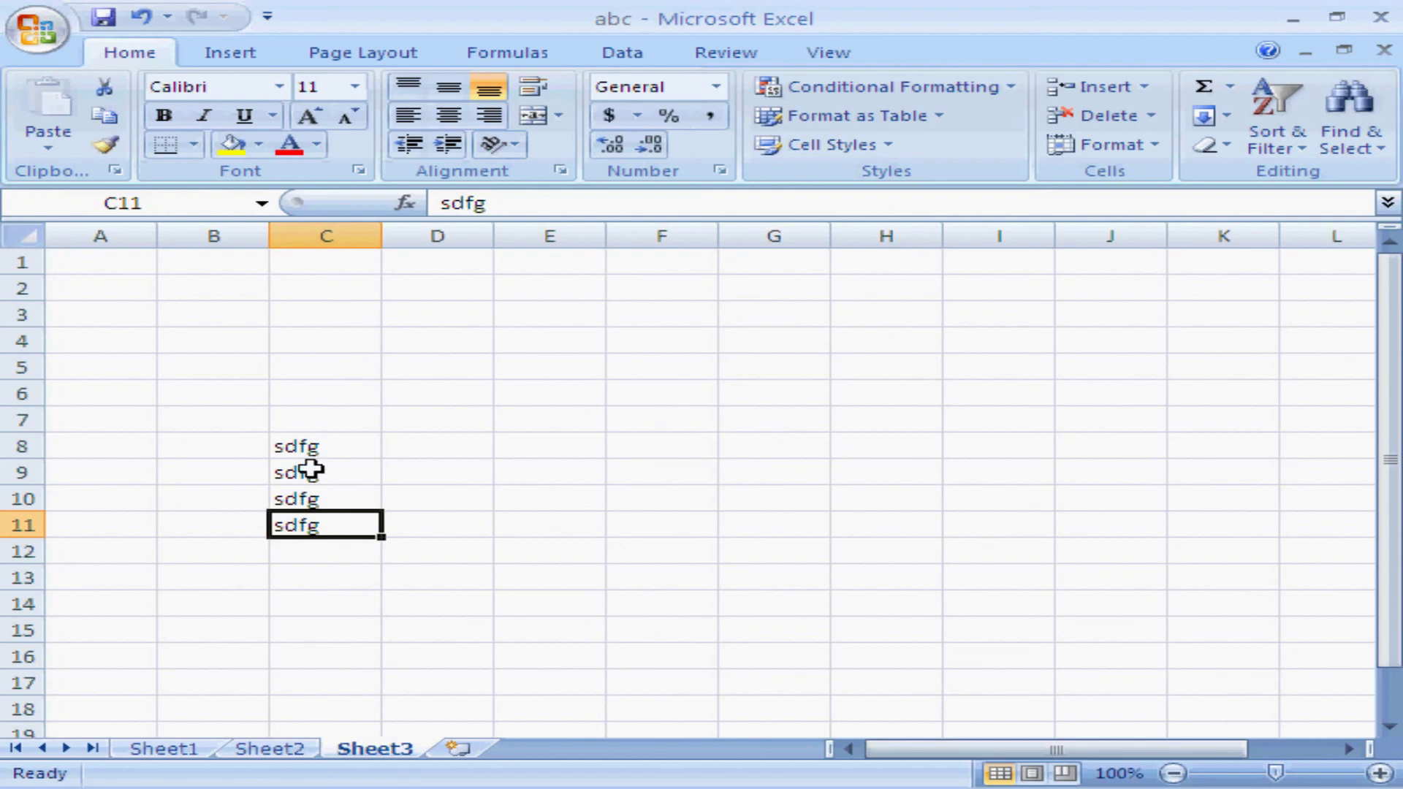
pyautogui.click(296, 448)
pyautogui.click(241, 438)
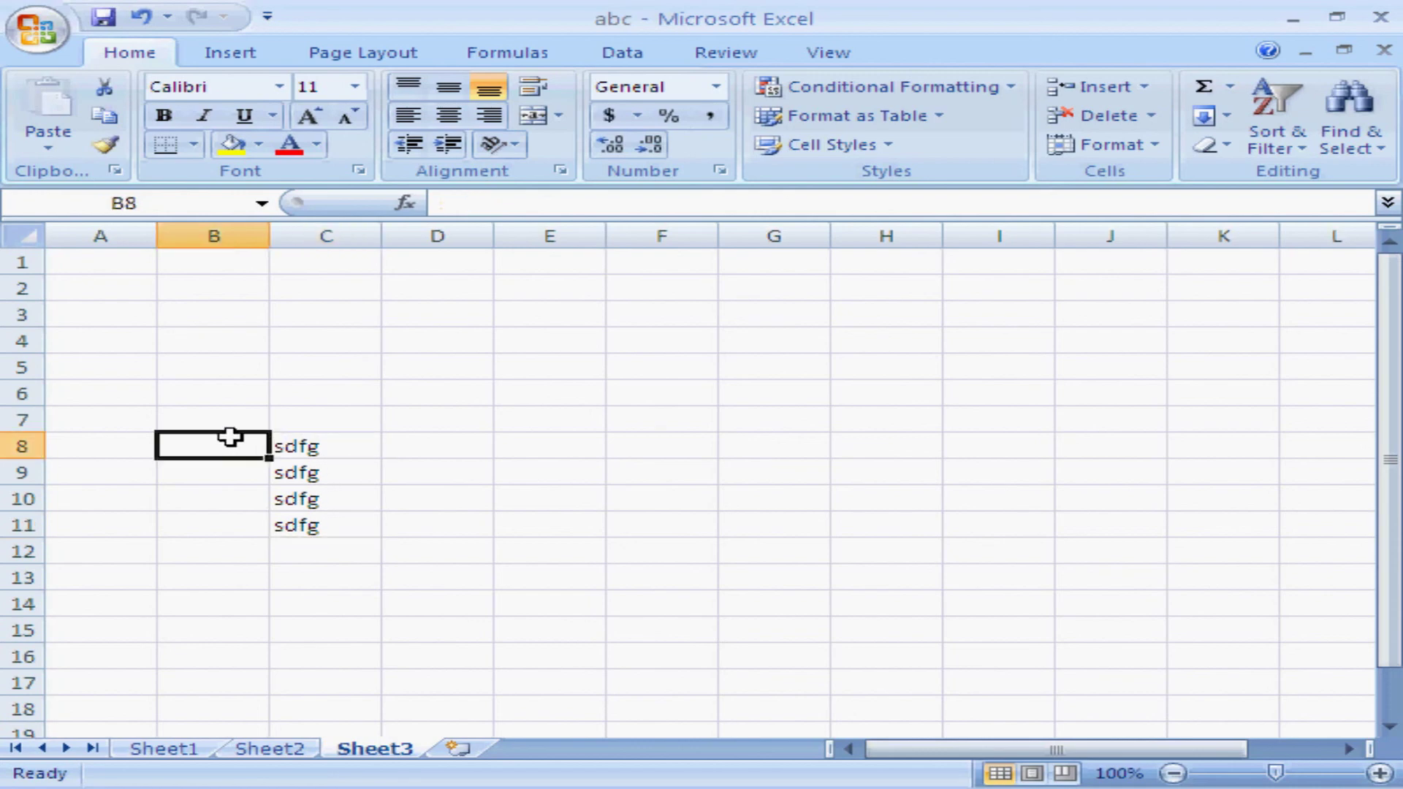